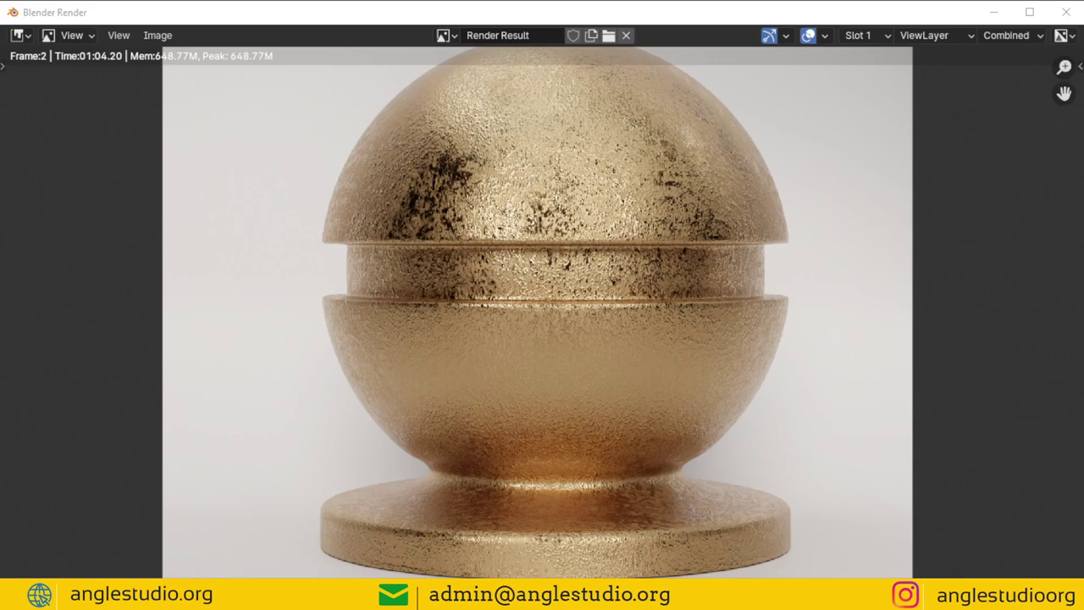
# Zoom and pan over the gold shader ball render, then close the Render window
pyautogui.scroll(3, 608, 106)
pyautogui.scroll(2, 593, 161)
pyautogui.moveTo(581, 218); pyautogui.dragTo(539, 359, button='middle')
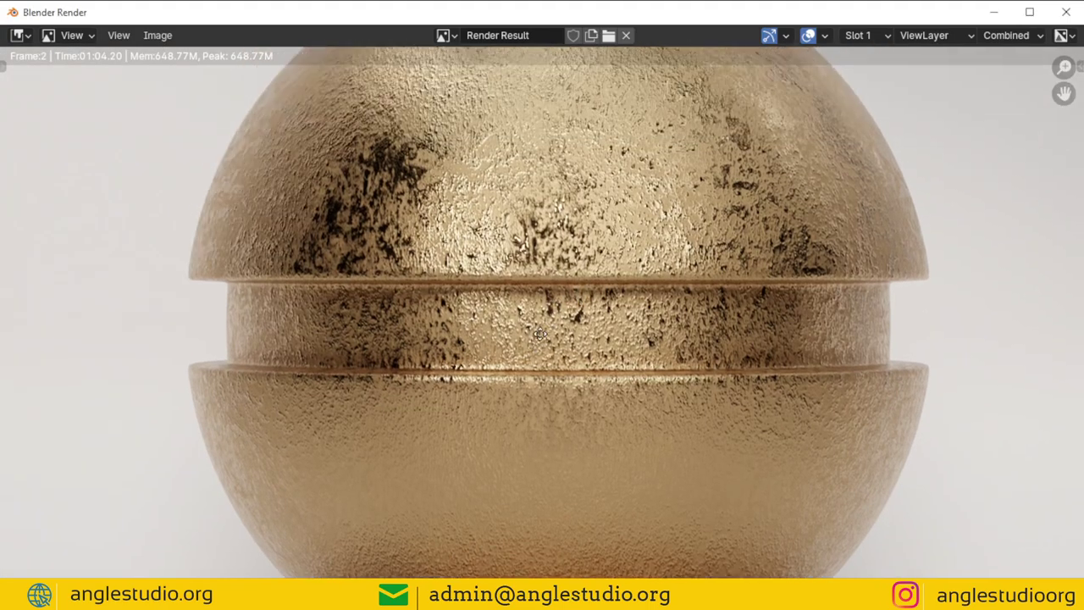
pyautogui.scroll(-3, 540, 359)
pyautogui.scroll(3, 539, 359)
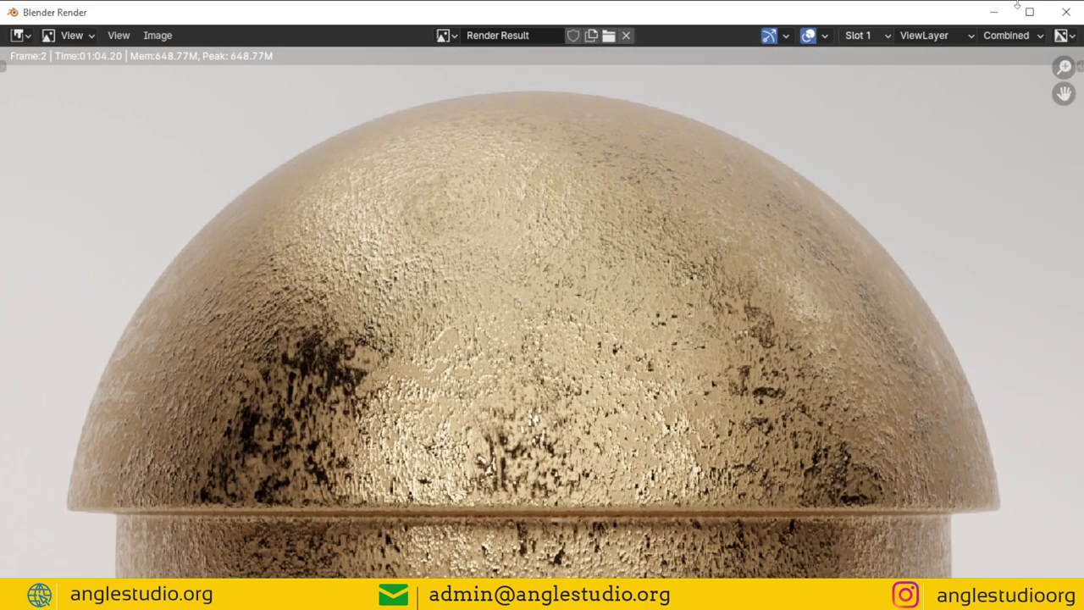
pyautogui.click(1067, 12)
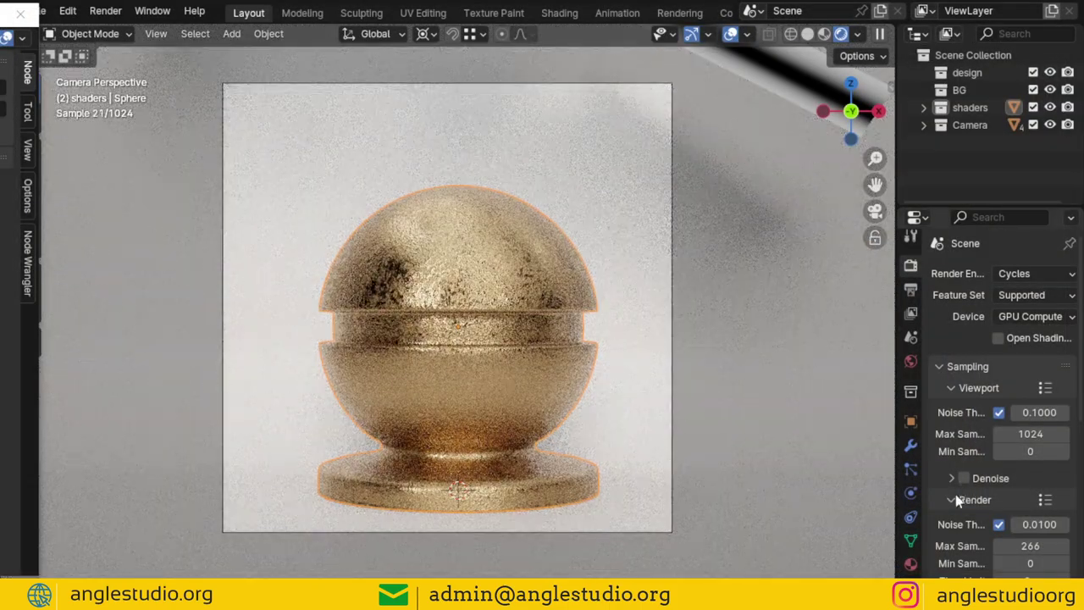
# Add a material slot with a new material named 'test' and assign it to the entire sphere mesh
pyautogui.click(911, 563)
pyautogui.click(1069, 277)
pyautogui.click(974, 374)
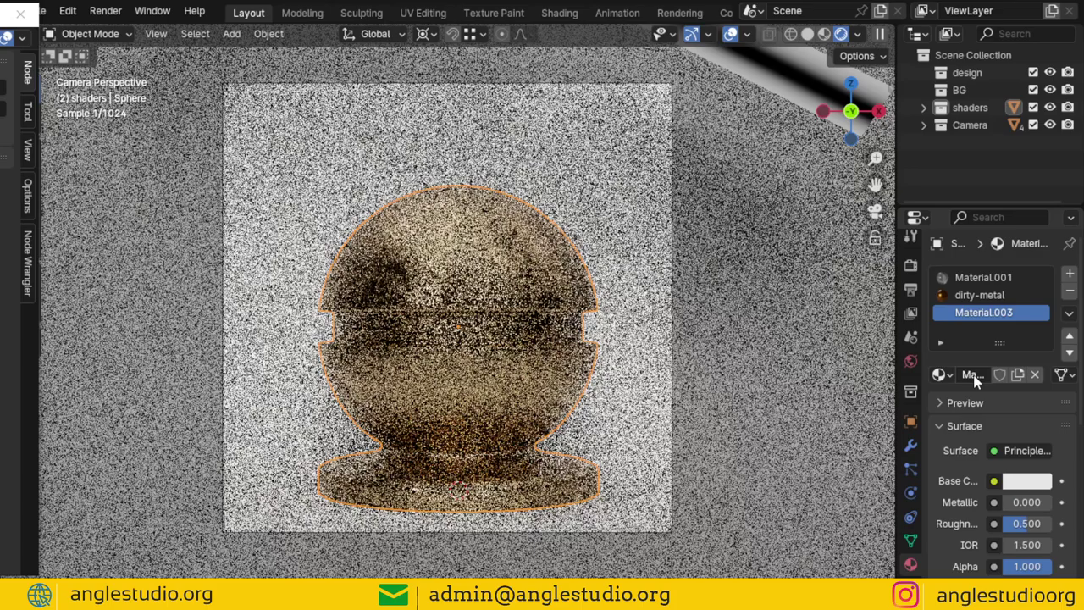
pyautogui.write('test')
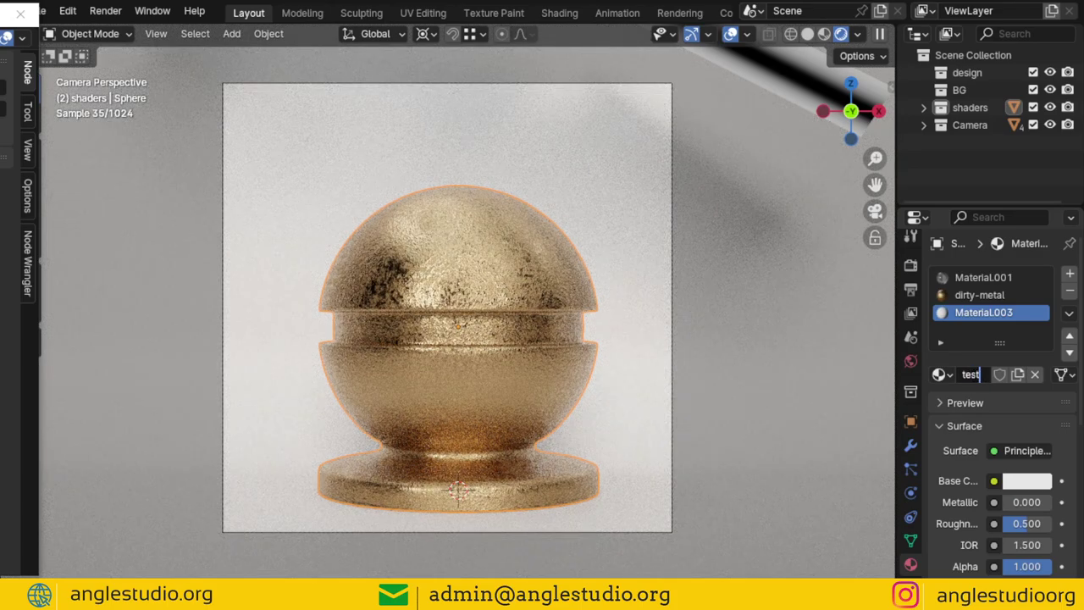
pyautogui.press('Return')
pyautogui.press('Tab')
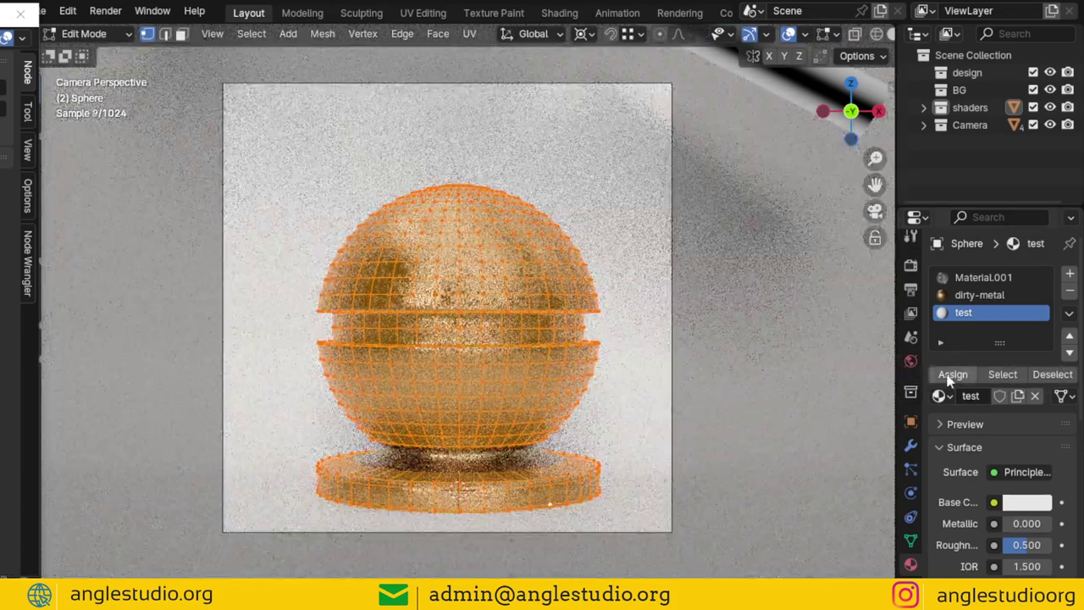
pyautogui.press('Tab')
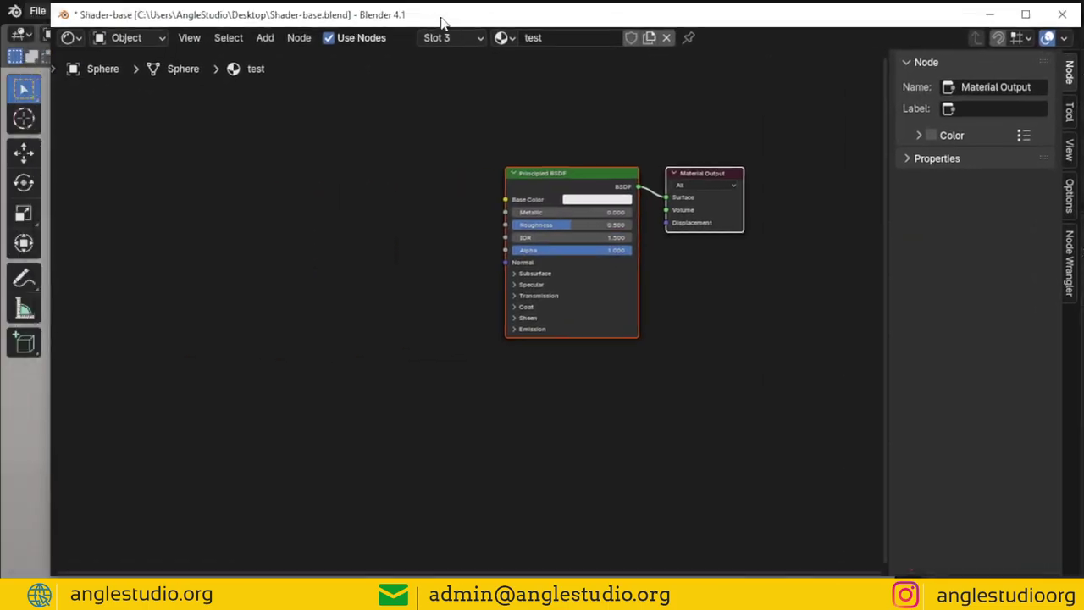
# Show the test material's shader nodes and pan to make room left of the Principled BSDF
pyautogui.moveTo(443, 25); pyautogui.dragTo(404, 17)
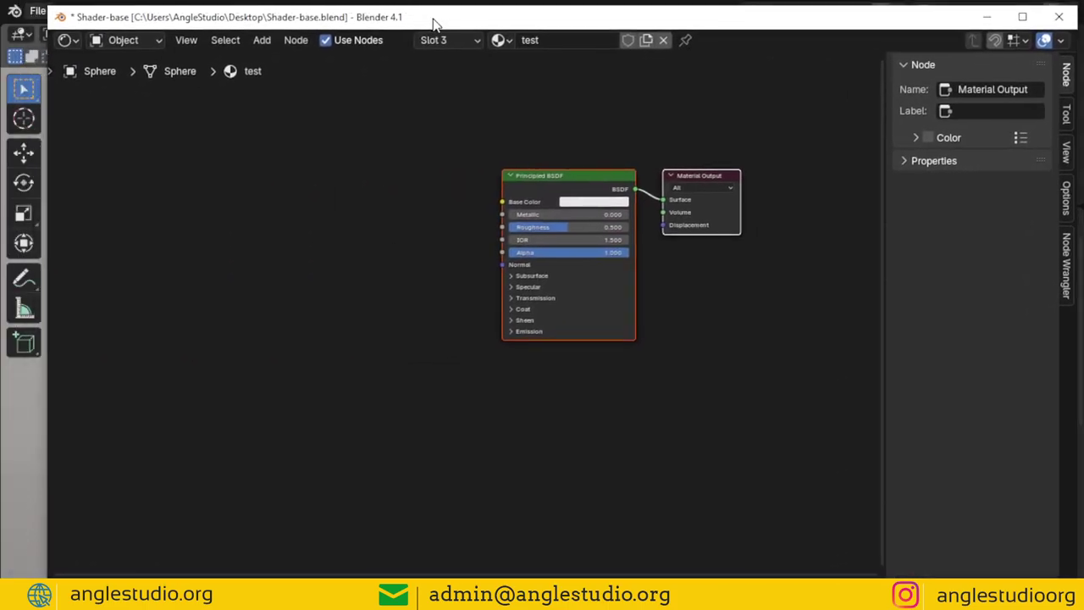
pyautogui.click(498, 181)
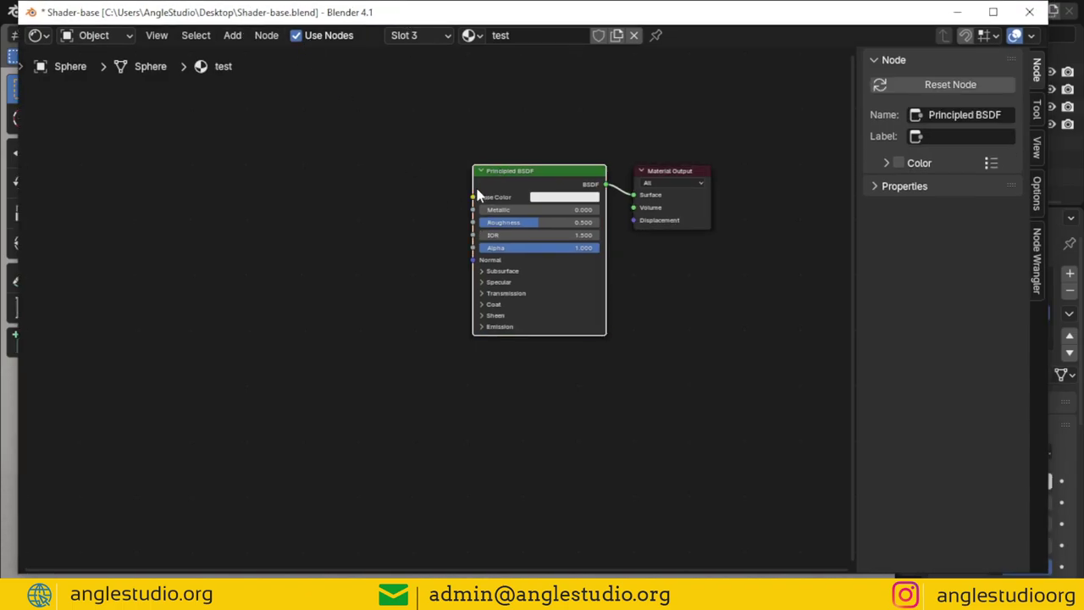
pyautogui.moveTo(498, 181); pyautogui.dragTo(594, 197, button='middle')
pyautogui.click(38, 37)
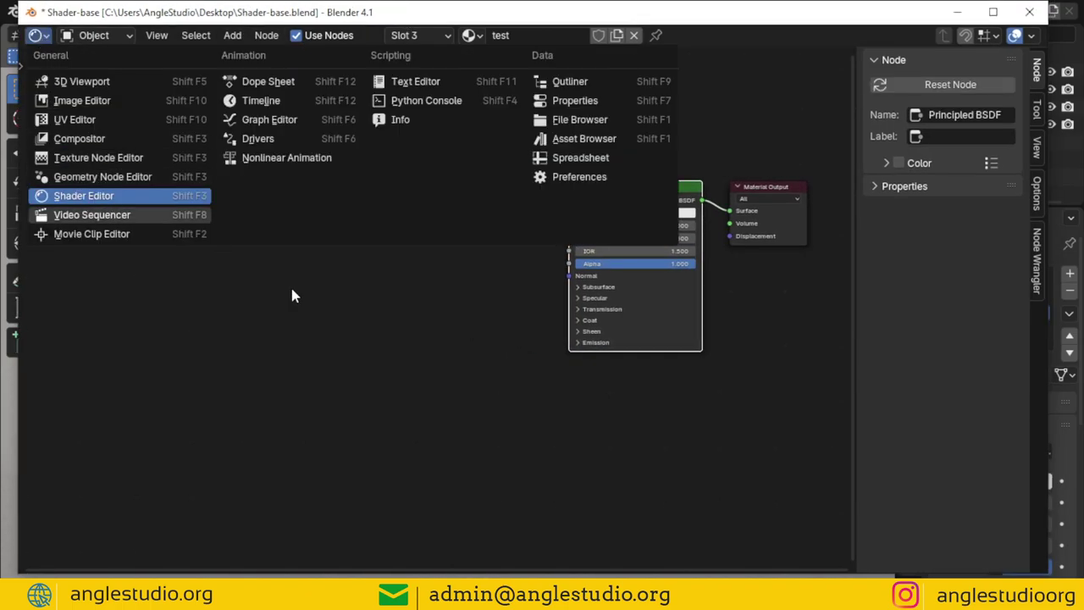
pyautogui.click(385, 242)
# Add an Image Texture node with Node Wrangler Texture Coordinate and Mapping nodes, then browse for an image
pyautogui.hotkey('shift', 'a')
pyautogui.click(387, 243)
pyautogui.write('im')
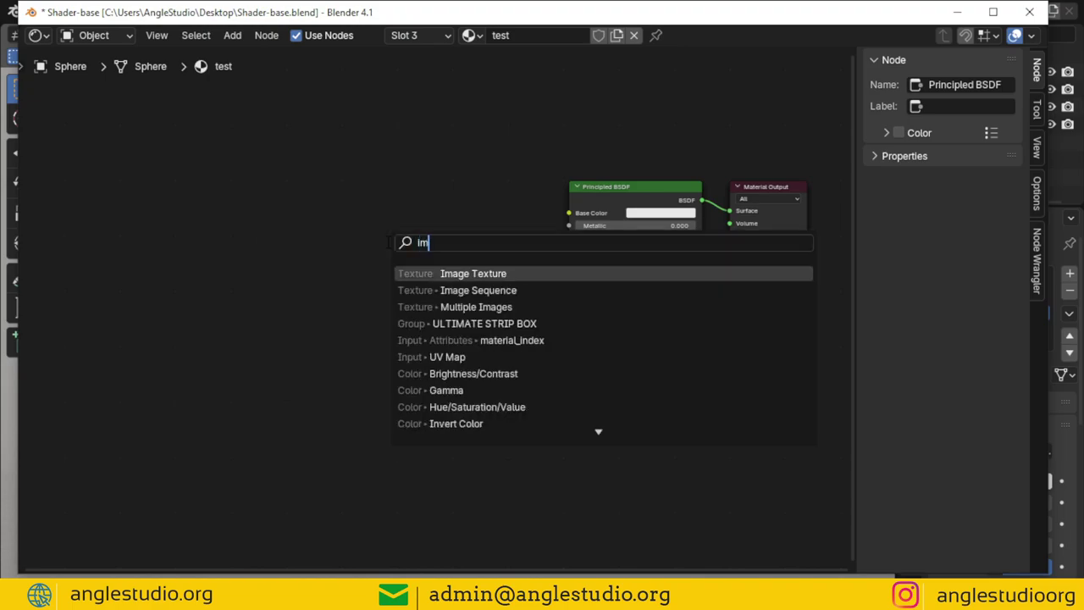
pyautogui.press('Return')
pyautogui.click(240, 210)
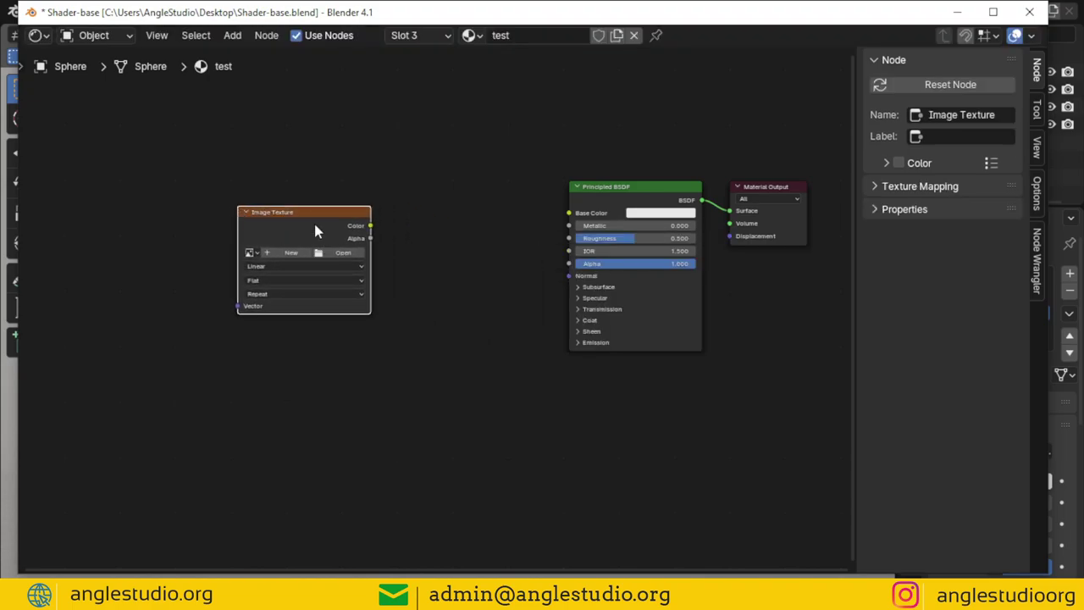
pyautogui.hotkey('ctrl', 't')
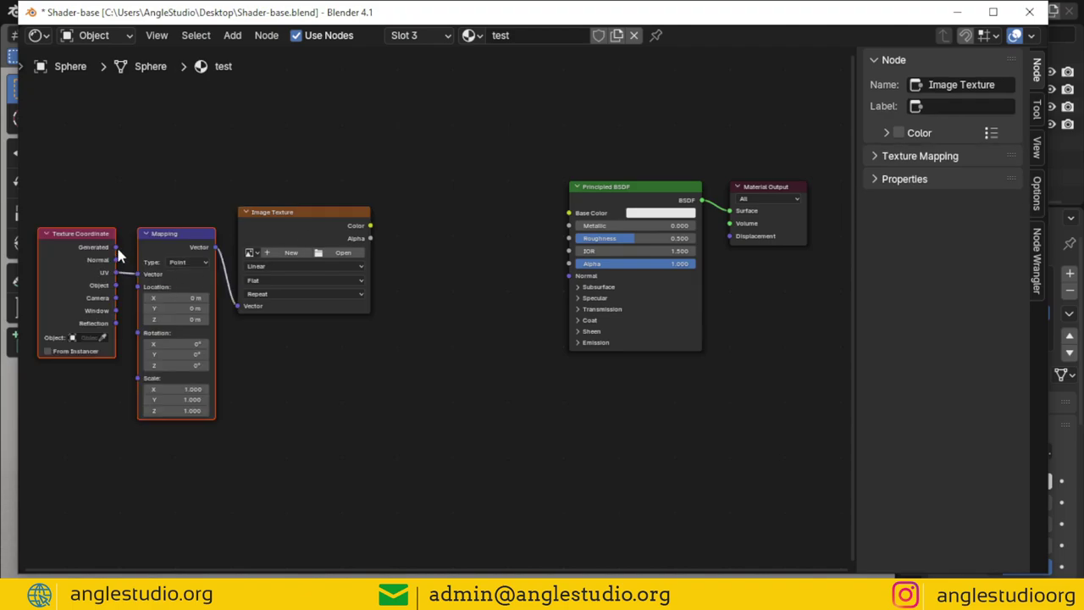
pyautogui.click(117, 254)
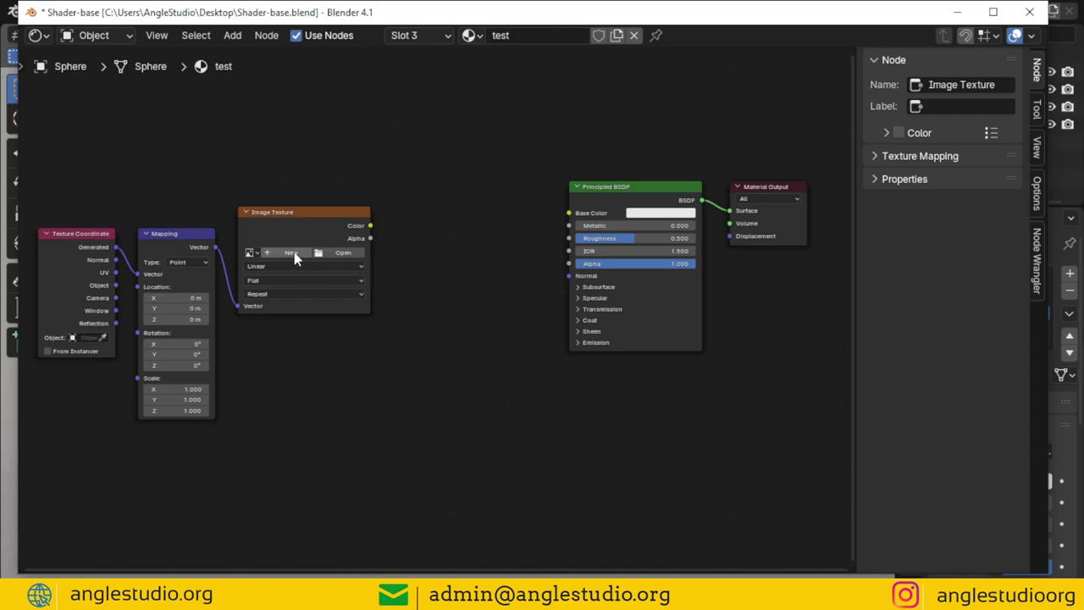
pyautogui.click(339, 254)
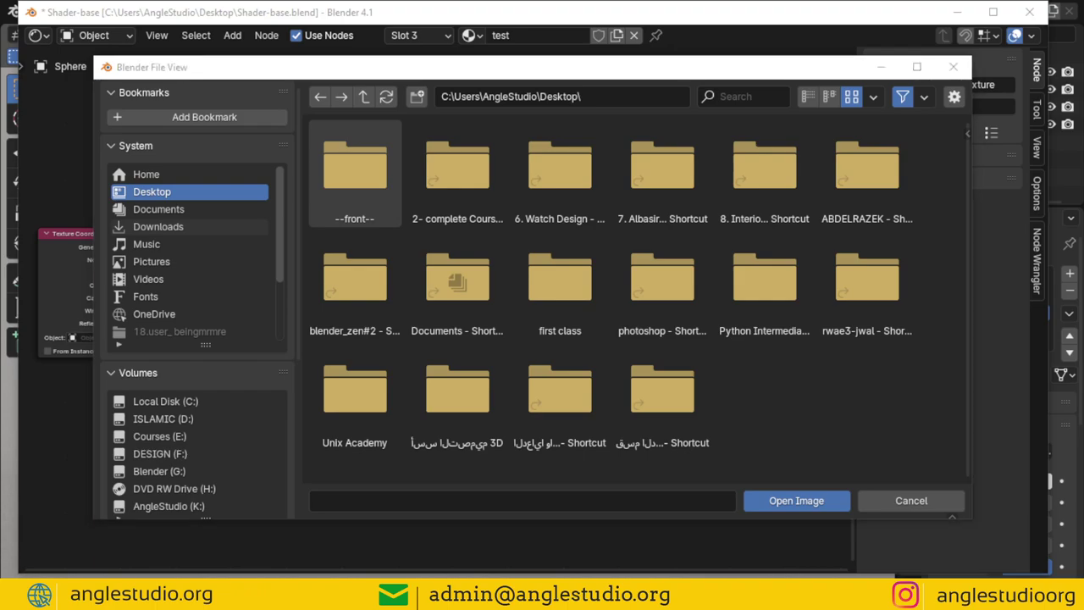
# Paste the Bronze And Copper folder path and select BronzeCopper0027_1_L.jpg
pyautogui.click(572, 97)
pyautogui.write('G:\\TEXTURES\\CGTextures\\Metal\\Bronze And Copper')
pyautogui.press('Return')
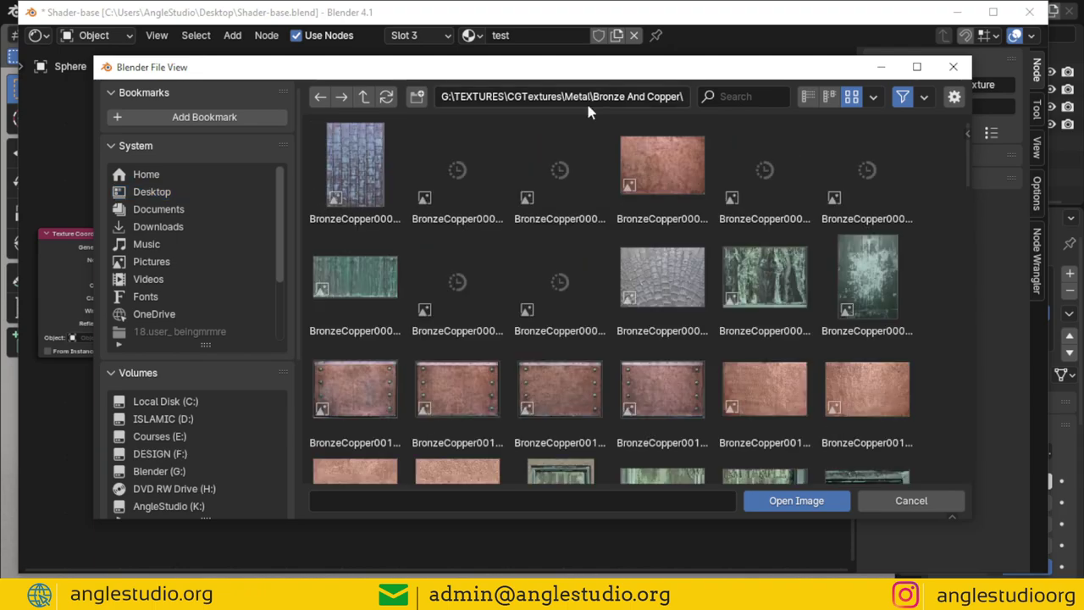
pyautogui.scroll(-3, 884, 238)
pyautogui.scroll(-5, 883, 238)
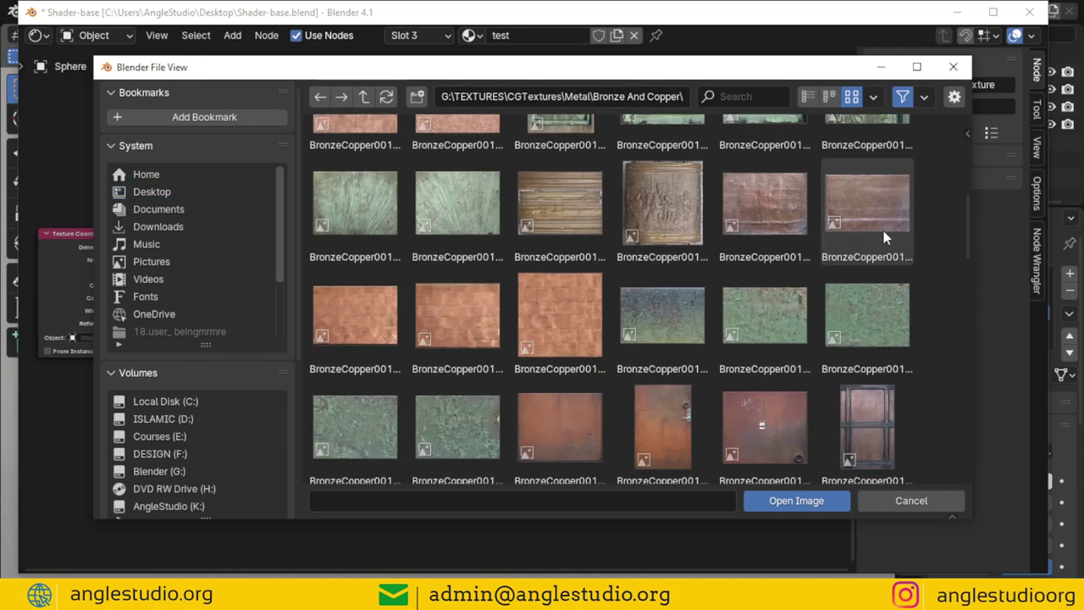
pyautogui.scroll(-5, 884, 231)
pyautogui.scroll(-4, 574, 299)
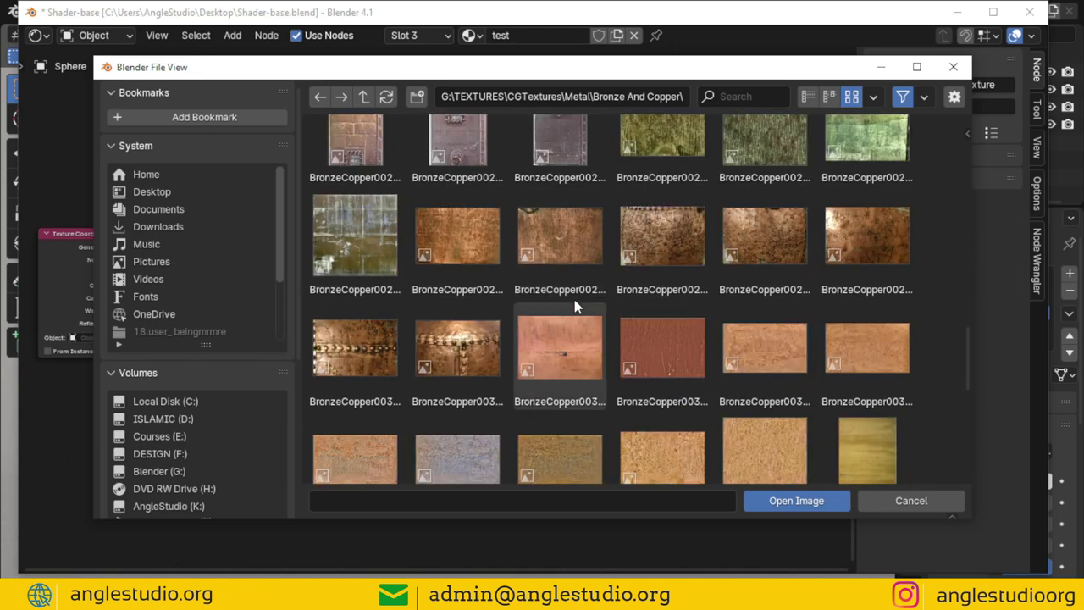
pyautogui.click(576, 236)
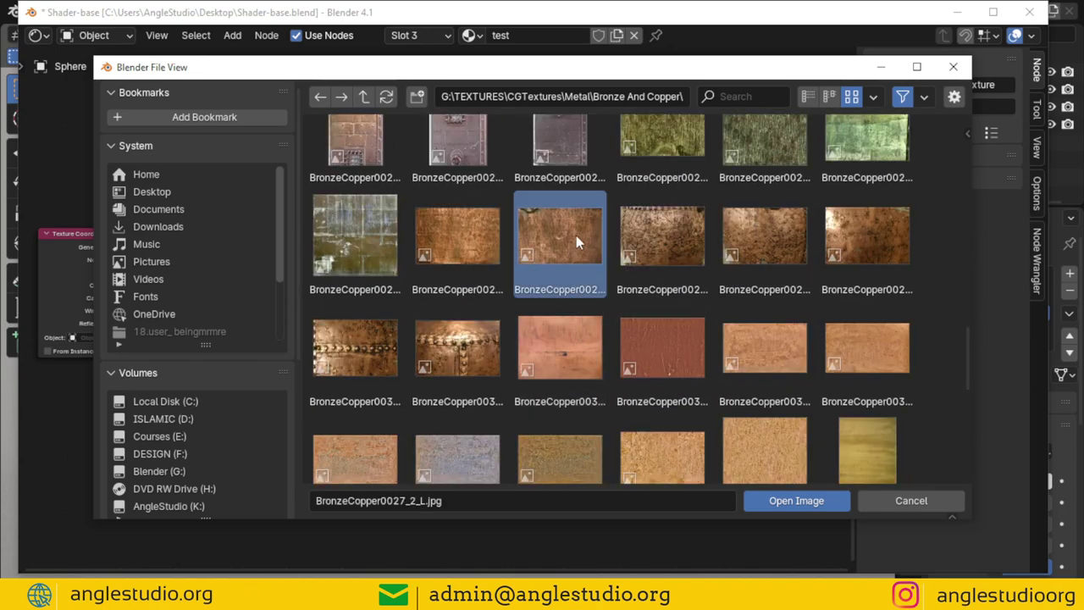
pyautogui.click(471, 234)
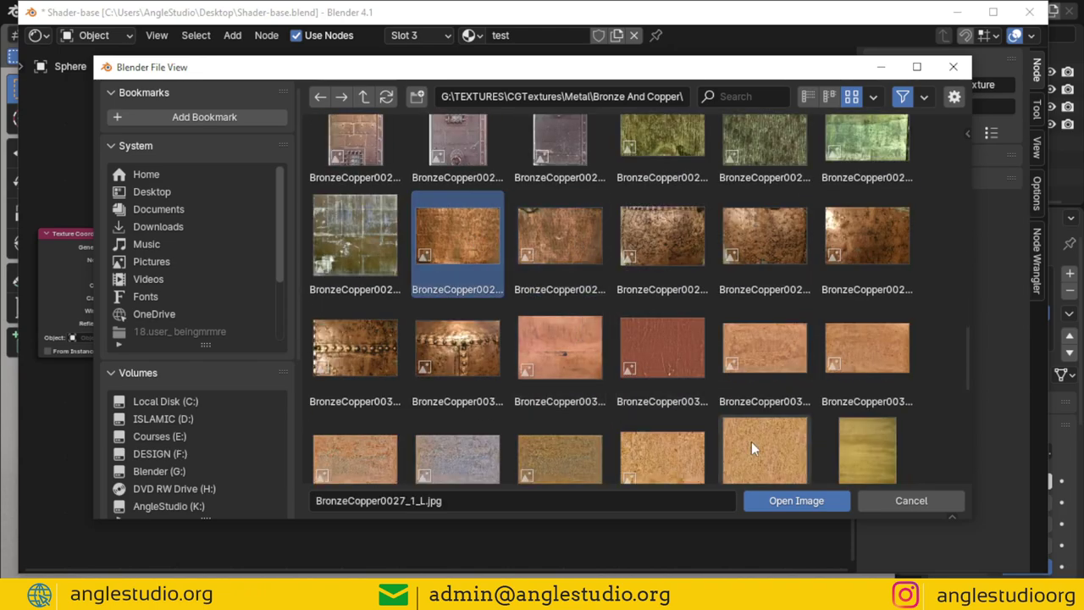
# Load BronzeCopper0027_1_L.jpg and connect its Color output to the Principled BSDF Base Color
pyautogui.click(796, 501)
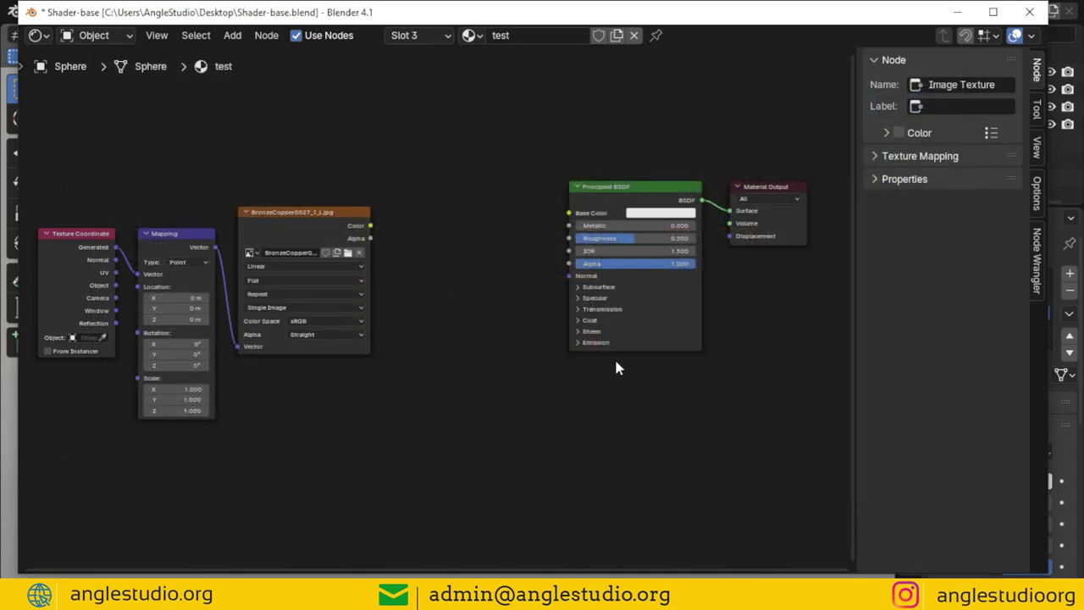
pyautogui.scroll(1, 378, 233)
pyautogui.moveTo(352, 203); pyautogui.dragTo(603, 186)
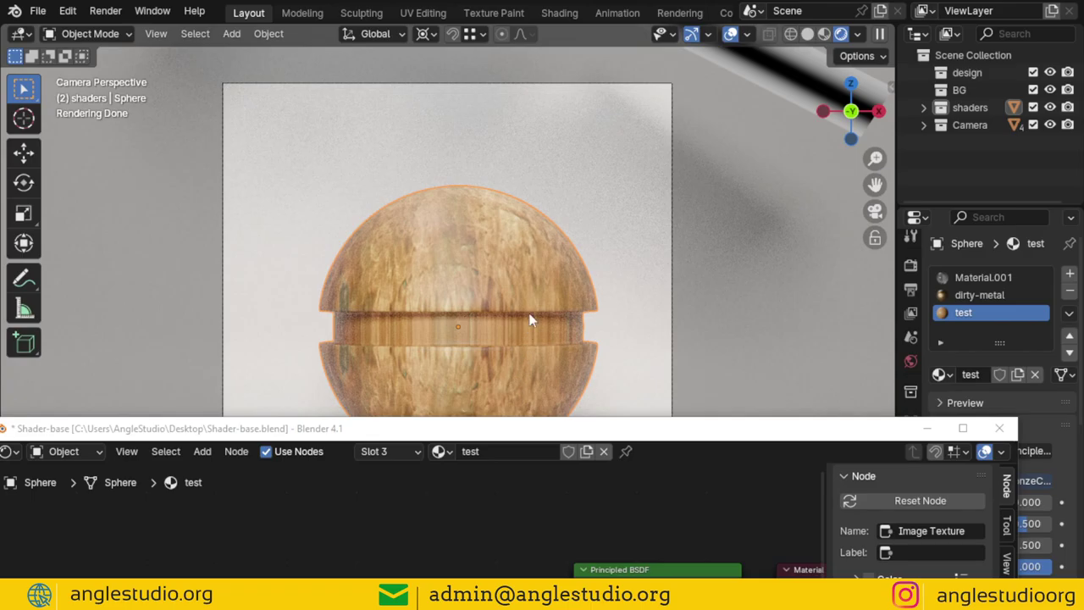
pyautogui.press('Tab')
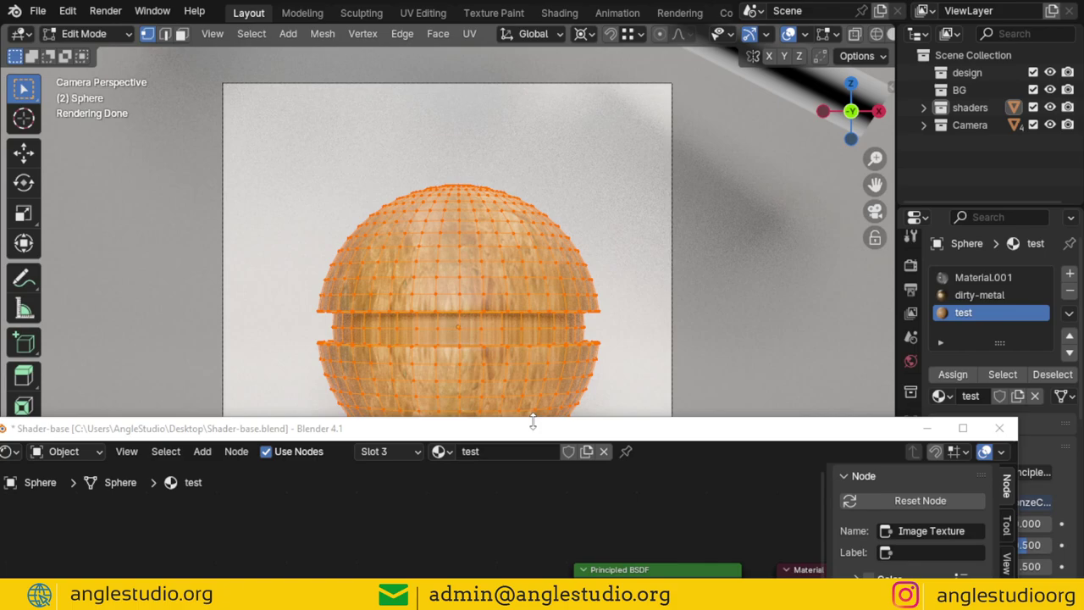
# Set the texture projection to Box with Blend 0.357 and check the bronze sphere render
pyautogui.moveTo(533, 421); pyautogui.dragTo(674, 85)
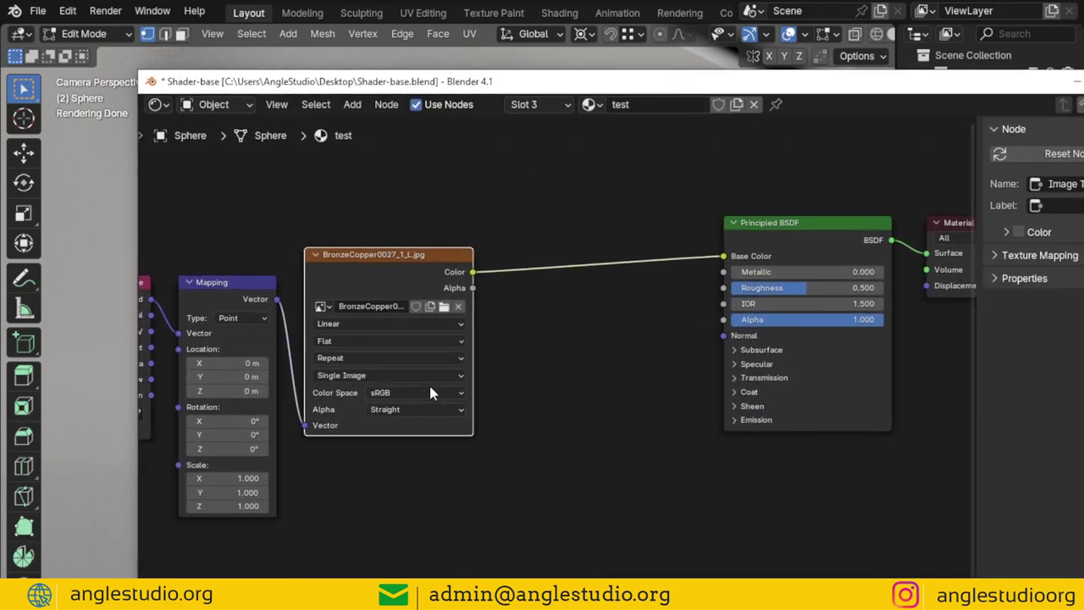
pyautogui.moveTo(456, 471); pyautogui.dragTo(583, 449, button='middle')
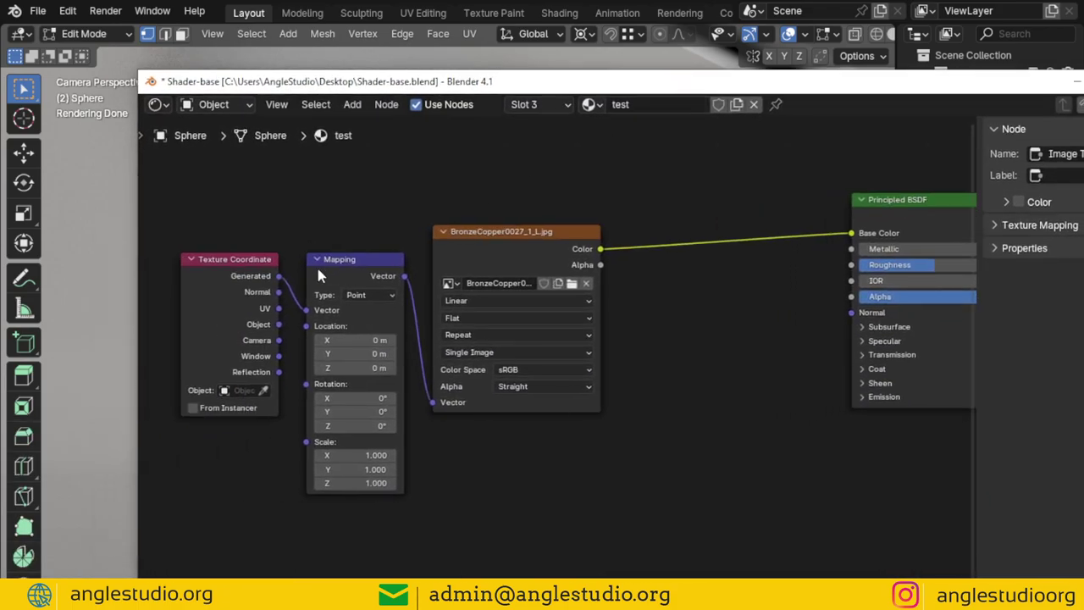
pyautogui.click(477, 318)
pyautogui.click(474, 366)
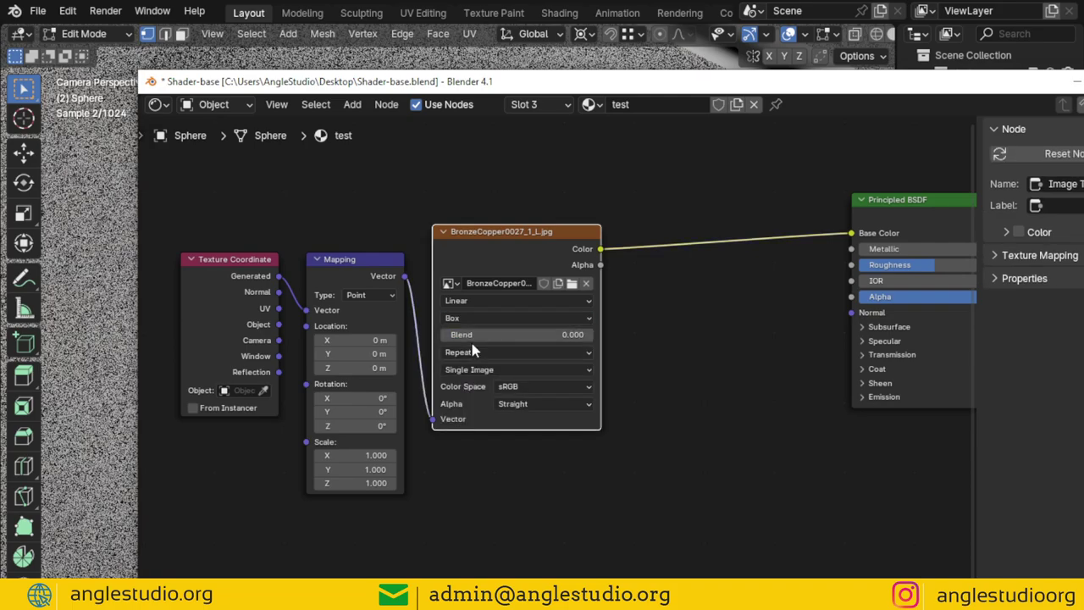
pyautogui.moveTo(472, 336); pyautogui.dragTo(521, 335)
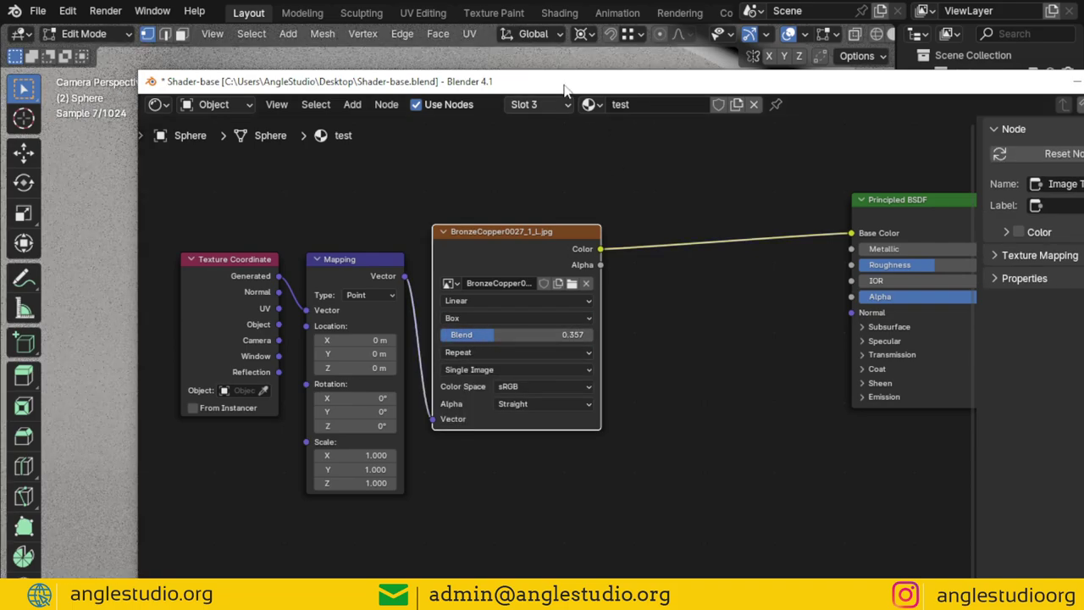
pyautogui.moveTo(547, 82); pyautogui.dragTo(555, 365)
# Rewire the bronze texture's Color output from Base Color to Roughness
pyautogui.press('Tab')
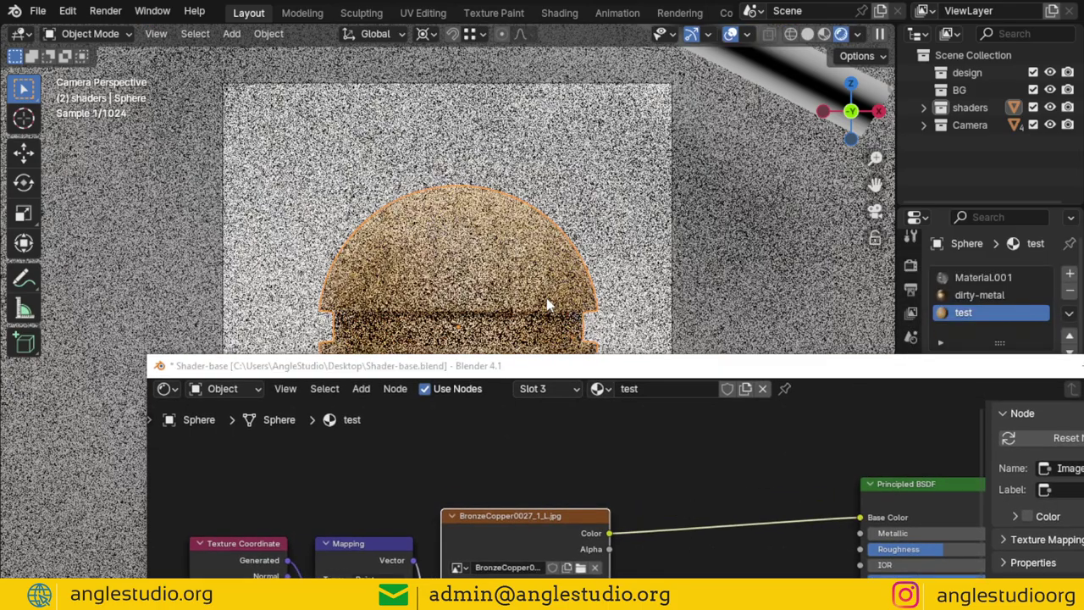
pyautogui.moveTo(565, 362)
pyautogui.mouseDown()
pyautogui.moveTo(449, 166)
pyautogui.moveTo(333, 90)
pyautogui.mouseUp()
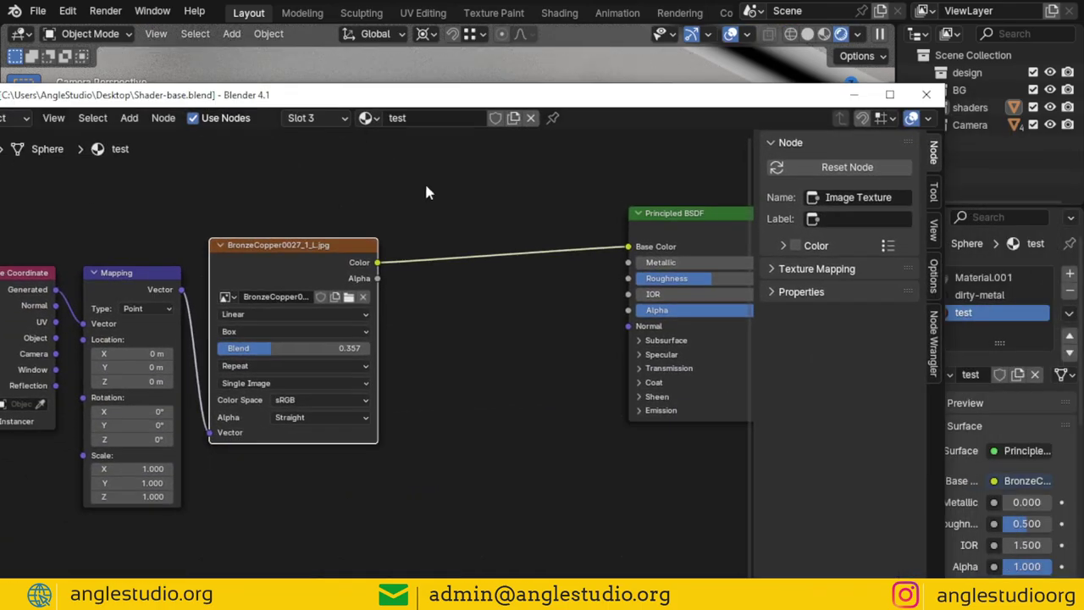
pyautogui.moveTo(617, 255)
pyautogui.mouseDown()
pyautogui.moveTo(590, 291)
pyautogui.moveTo(627, 279)
pyautogui.mouseUp()
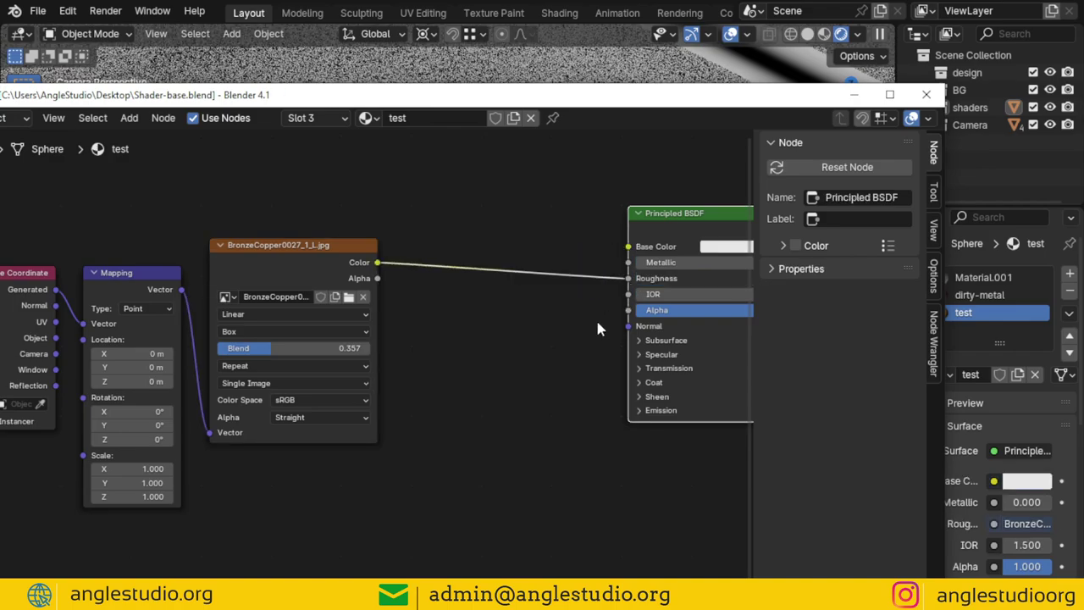
pyautogui.moveTo(595, 317); pyautogui.dragTo(423, 346, button='middle')
pyautogui.click(612, 268)
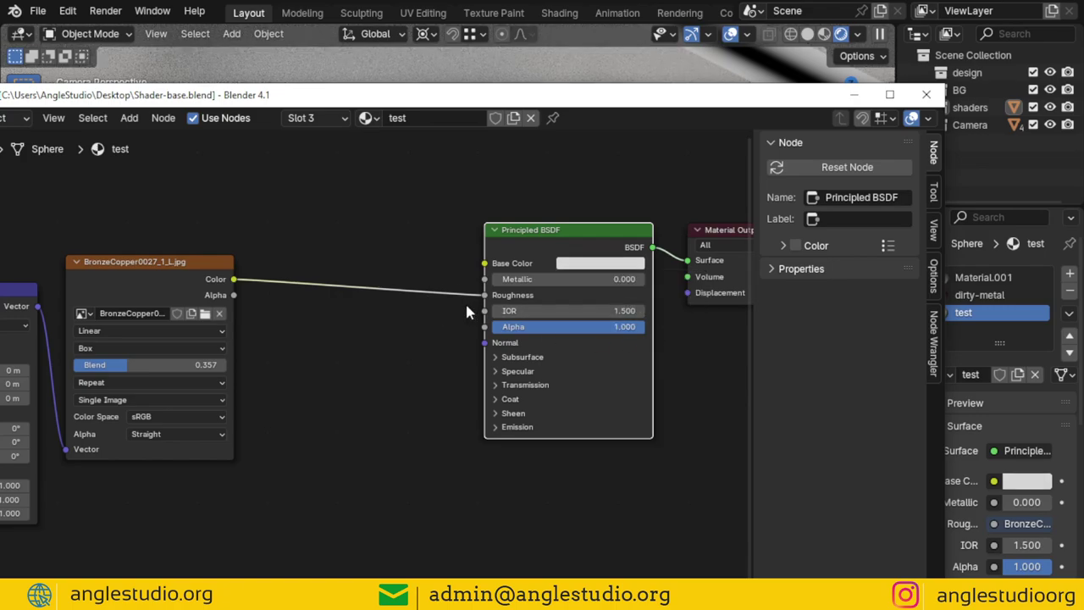
# Insert a Color Ramp on the texture link so it drives Base Color and Roughness
pyautogui.hotkey('shift', 'a')
pyautogui.click(349, 238)
pyautogui.write('co')
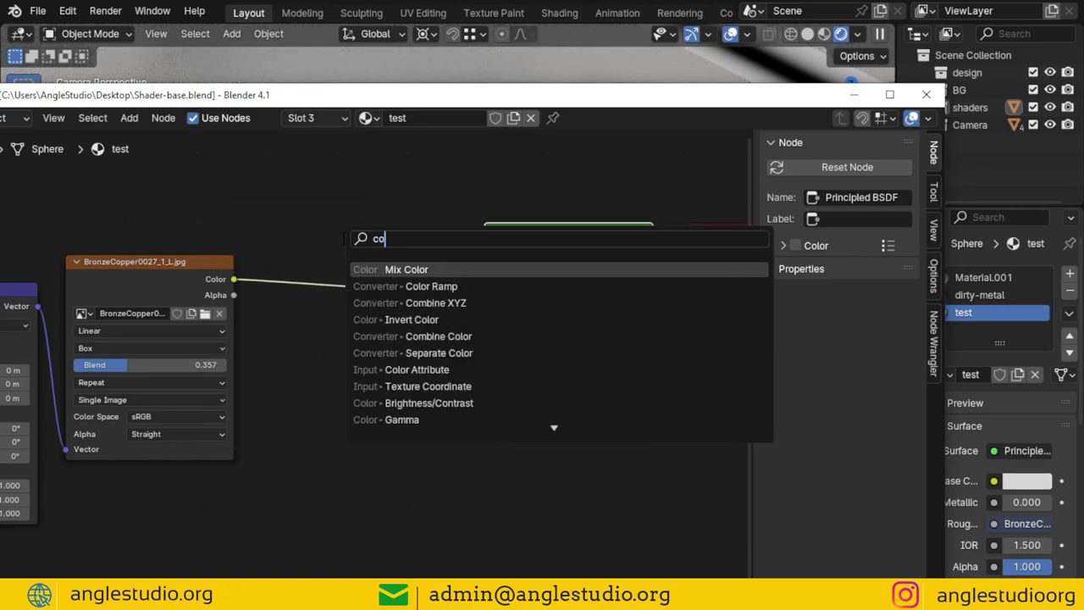
pyautogui.write('lo')
pyautogui.click(423, 286)
pyautogui.click(398, 373)
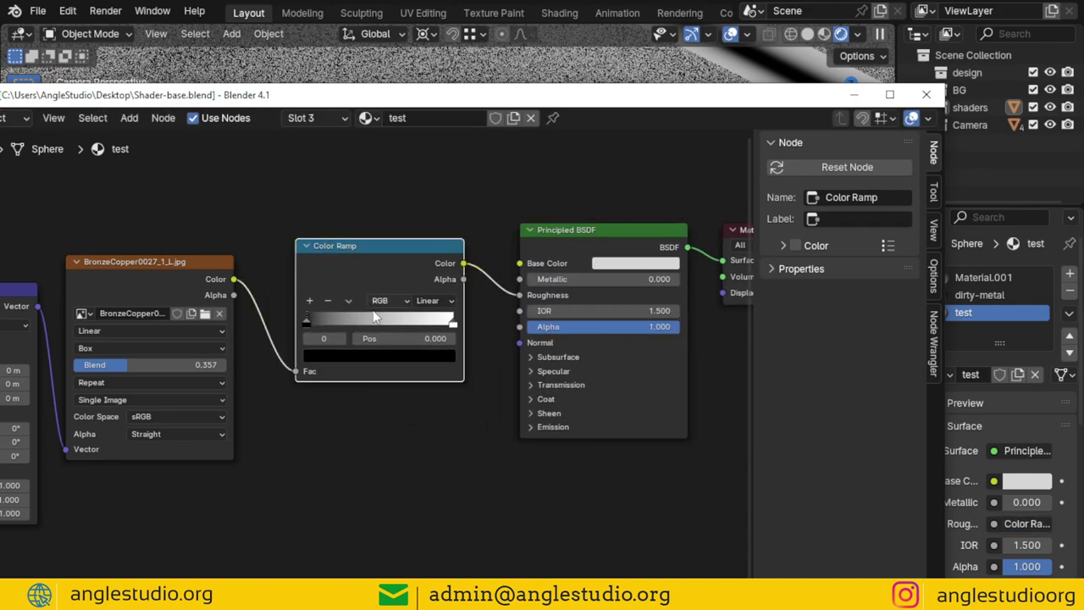
# Narrow the Color Ramp stops to about 0.14 and 0.934 and view the mottled render
pyautogui.scroll(2, 462, 396)
pyautogui.scroll(1, 461, 395)
pyautogui.click(551, 340)
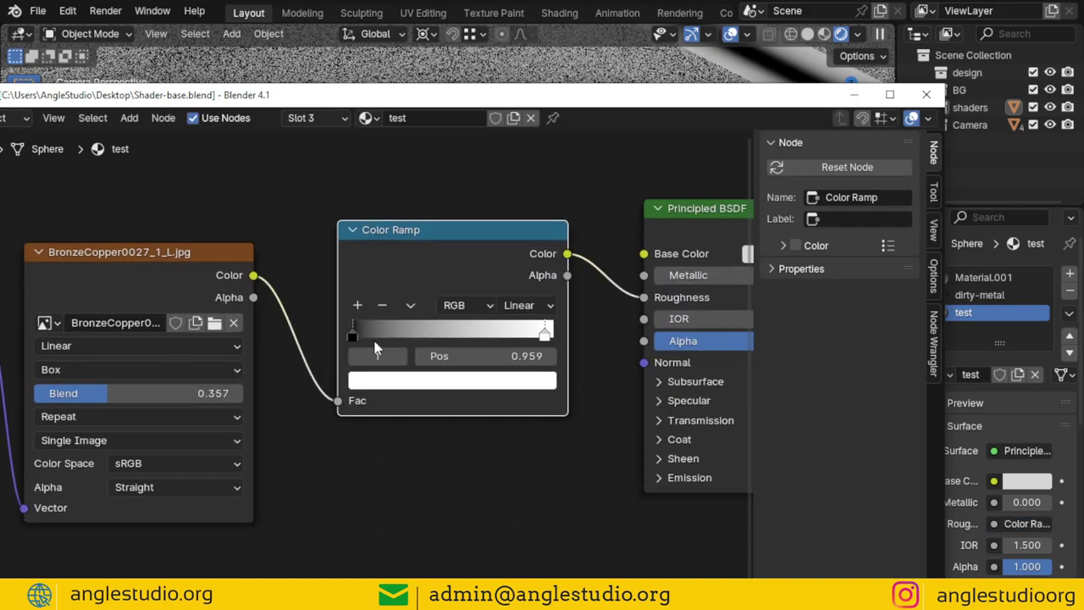
pyautogui.click(354, 337)
pyautogui.moveTo(354, 337); pyautogui.dragTo(381, 337)
pyautogui.moveTo(552, 337); pyautogui.dragTo(540, 338)
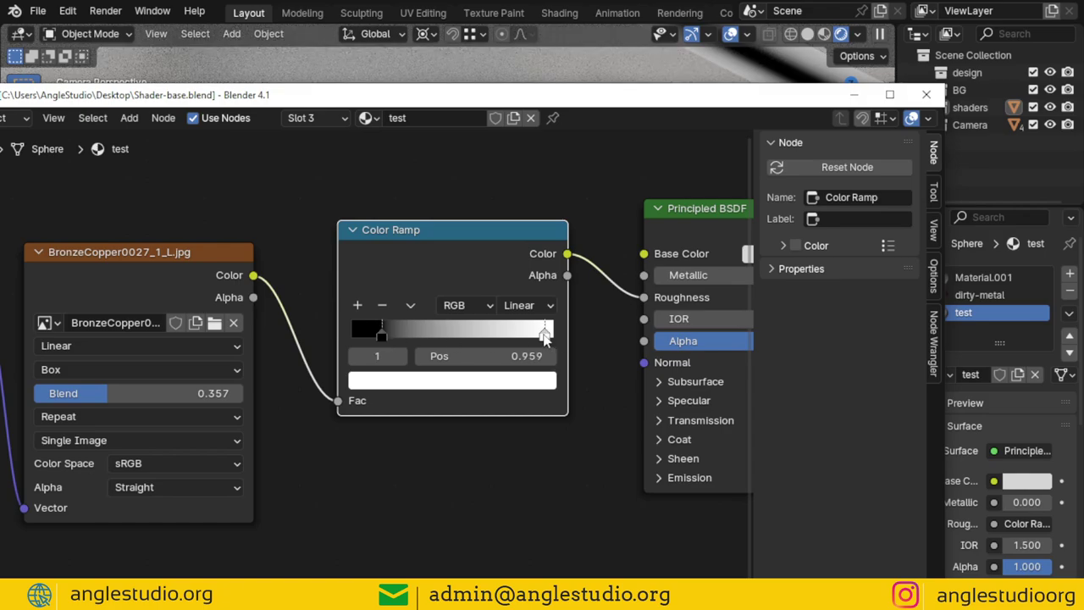
pyautogui.moveTo(381, 94)
pyautogui.mouseDown()
pyautogui.moveTo(525, 204)
pyautogui.moveTo(524, 344)
pyautogui.moveTo(513, 394)
pyautogui.moveTo(413, 218)
pyautogui.moveTo(443, 192)
pyautogui.mouseUp()
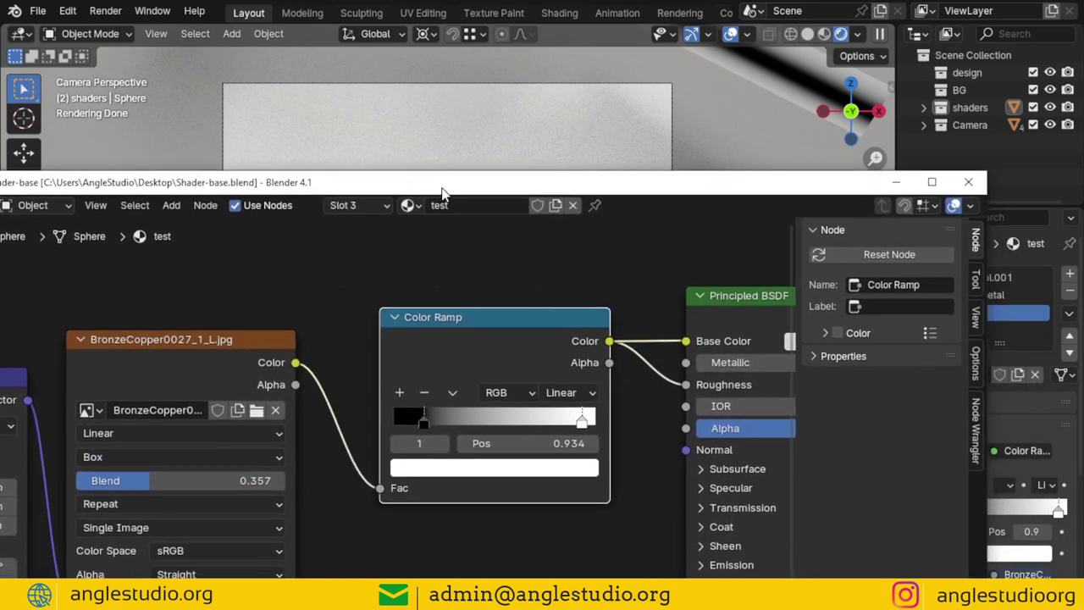
# Lighten the Color Ramp's black stop to dark grey and confirm the white stop colour
pyautogui.click(424, 418)
pyautogui.click(468, 473)
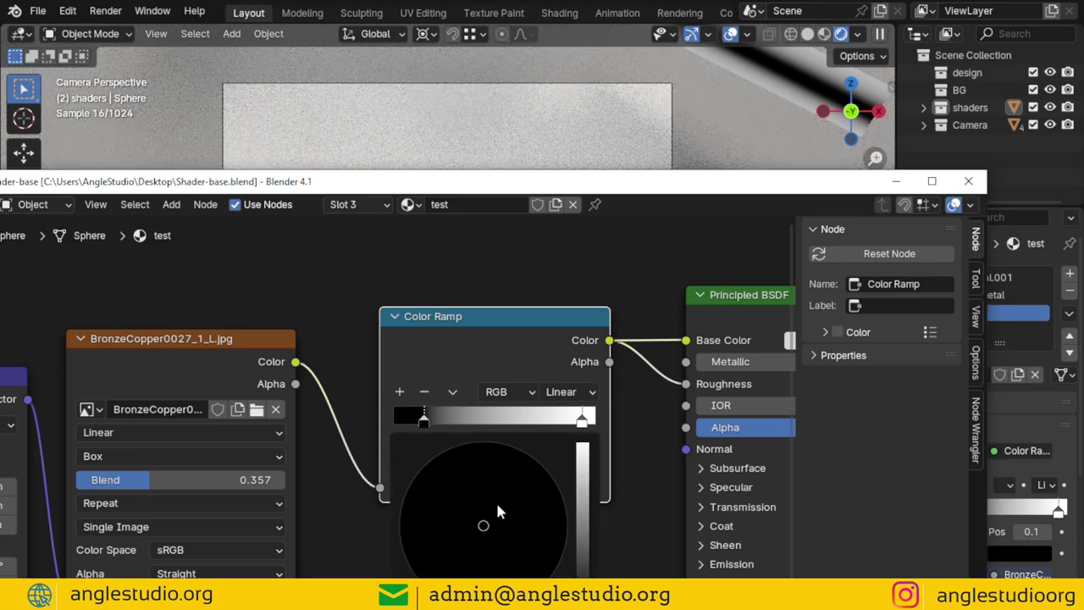
pyautogui.click(583, 561)
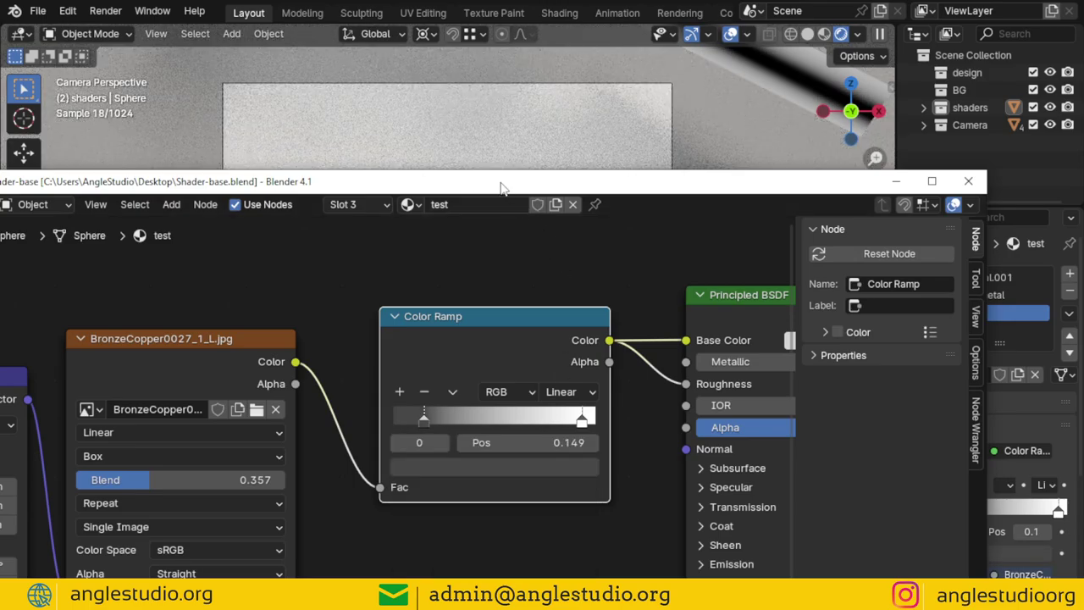
pyautogui.moveTo(501, 183); pyautogui.dragTo(524, 258)
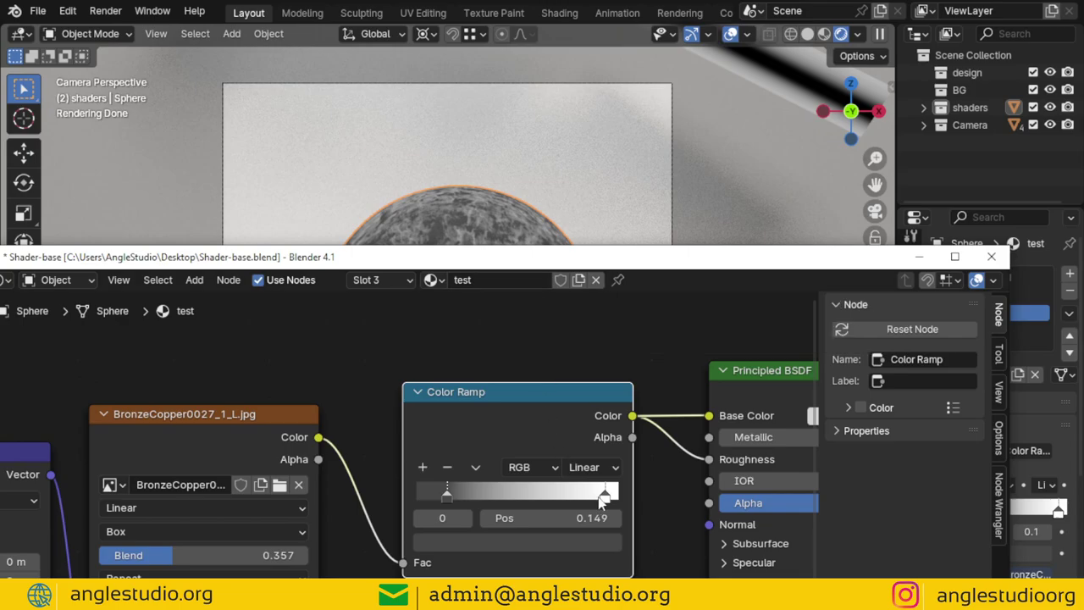
pyautogui.click(605, 496)
pyautogui.click(609, 547)
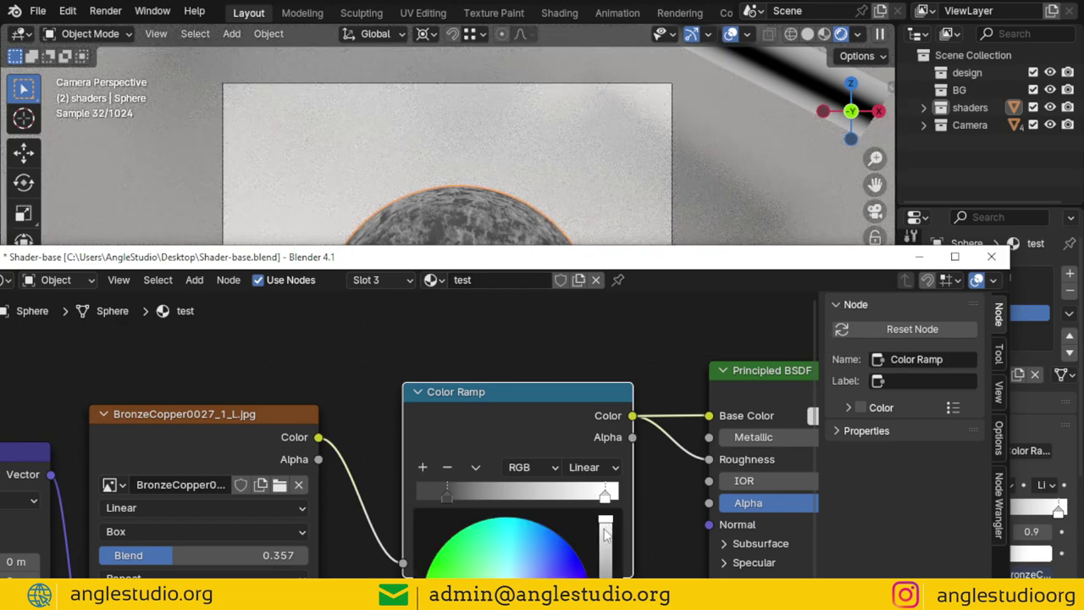
pyautogui.click(604, 532)
# Slide the ramp stops, dark stop to 0.353, balancing light and dark patches on the sphere
pyautogui.moveTo(446, 499); pyautogui.dragTo(489, 495)
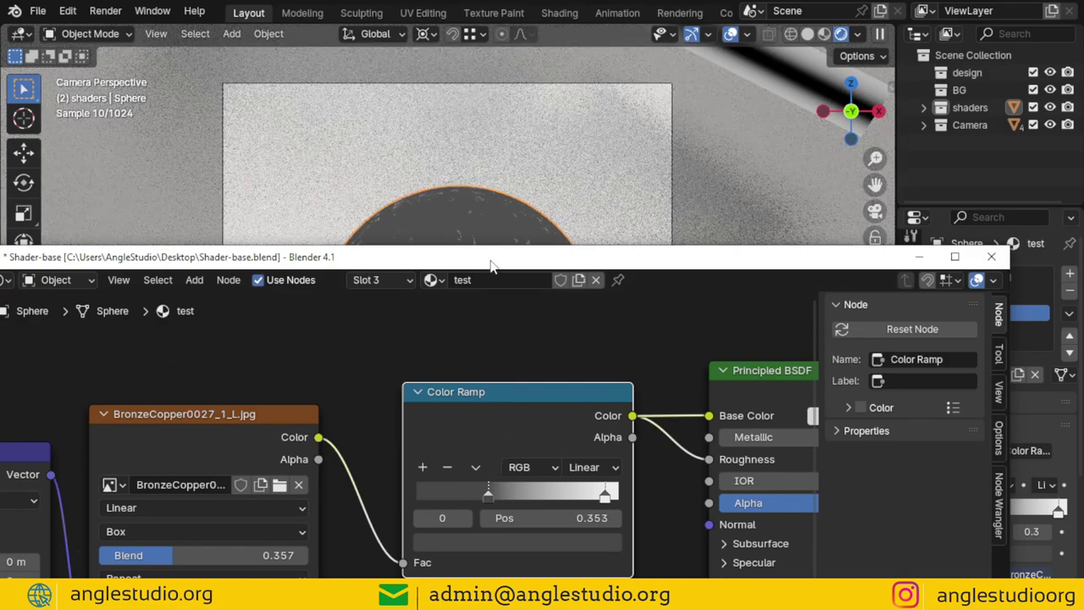
pyautogui.moveTo(490, 259)
pyautogui.mouseDown()
pyautogui.moveTo(749, 518)
pyautogui.moveTo(537, 350)
pyautogui.mouseUp()
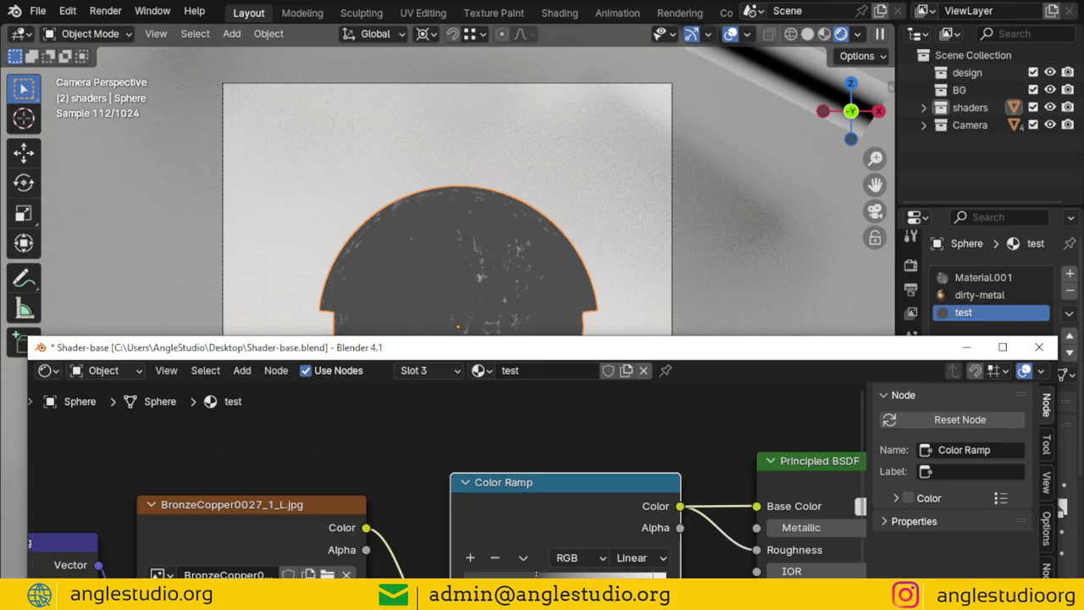
pyautogui.moveTo(536, 576)
pyautogui.mouseDown()
pyautogui.moveTo(554, 576)
pyautogui.moveTo(514, 576)
pyautogui.mouseUp()
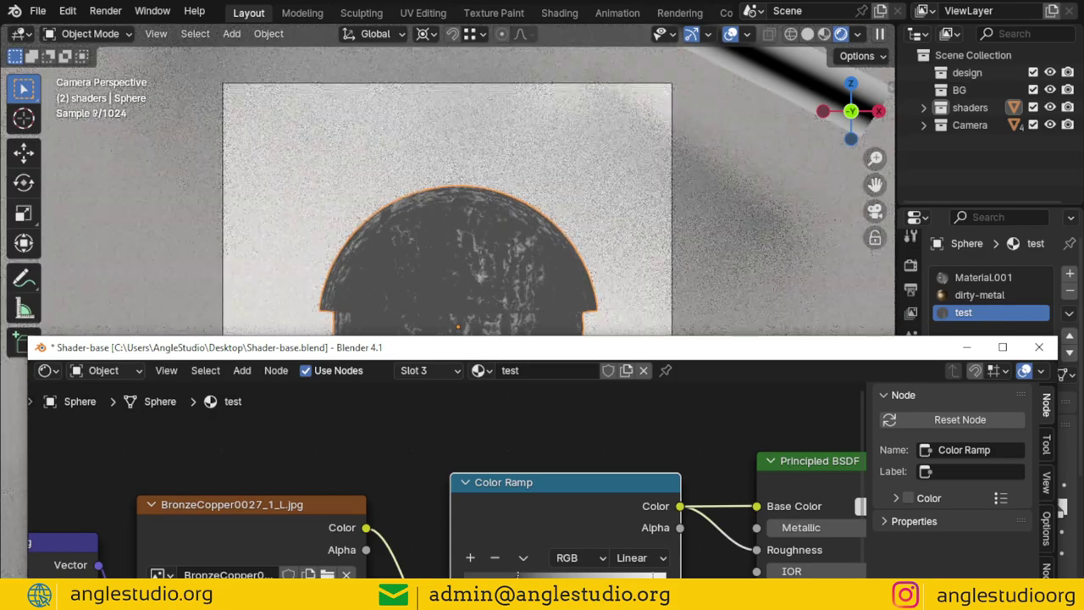
pyautogui.moveTo(513, 576)
pyautogui.mouseDown()
pyautogui.moveTo(472, 577)
pyautogui.moveTo(642, 576)
pyautogui.mouseUp()
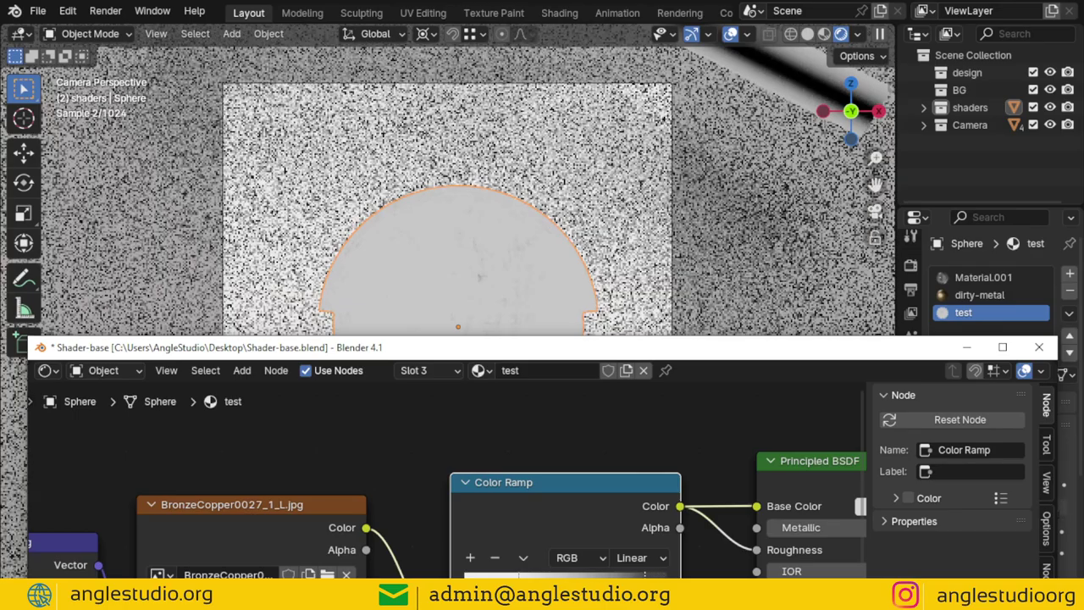
pyautogui.moveTo(519, 577); pyautogui.dragTo(489, 576)
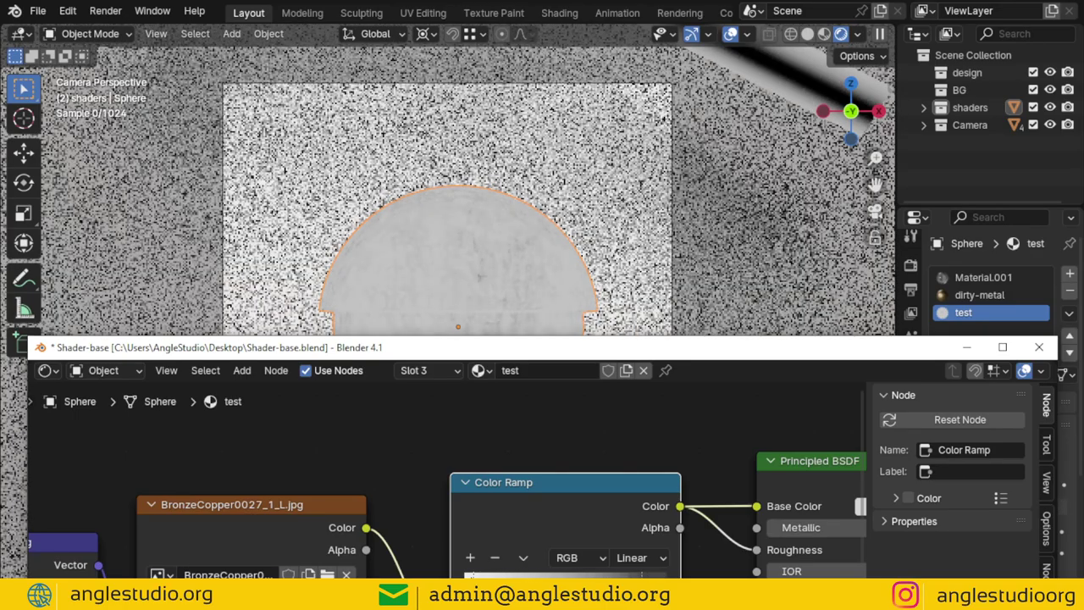
pyautogui.moveTo(641, 577); pyautogui.dragTo(605, 576)
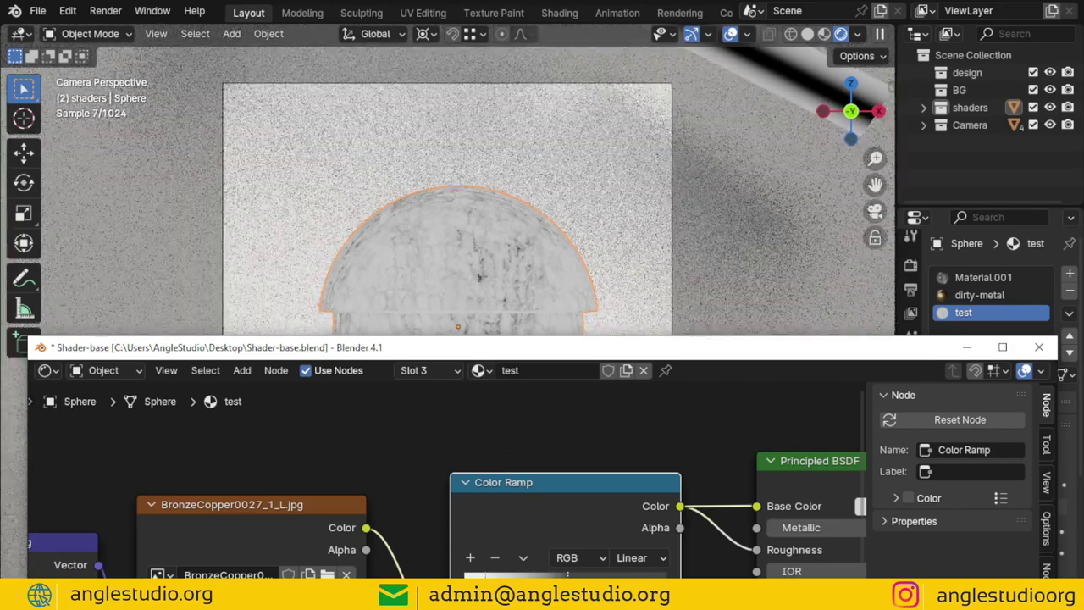
# Move the white stop left to about 0.369 for a pale sphere with dark veins
pyautogui.moveTo(504, 349)
pyautogui.mouseDown()
pyautogui.moveTo(490, 474)
pyautogui.moveTo(548, 221)
pyautogui.mouseUp()
pyautogui.click(612, 455)
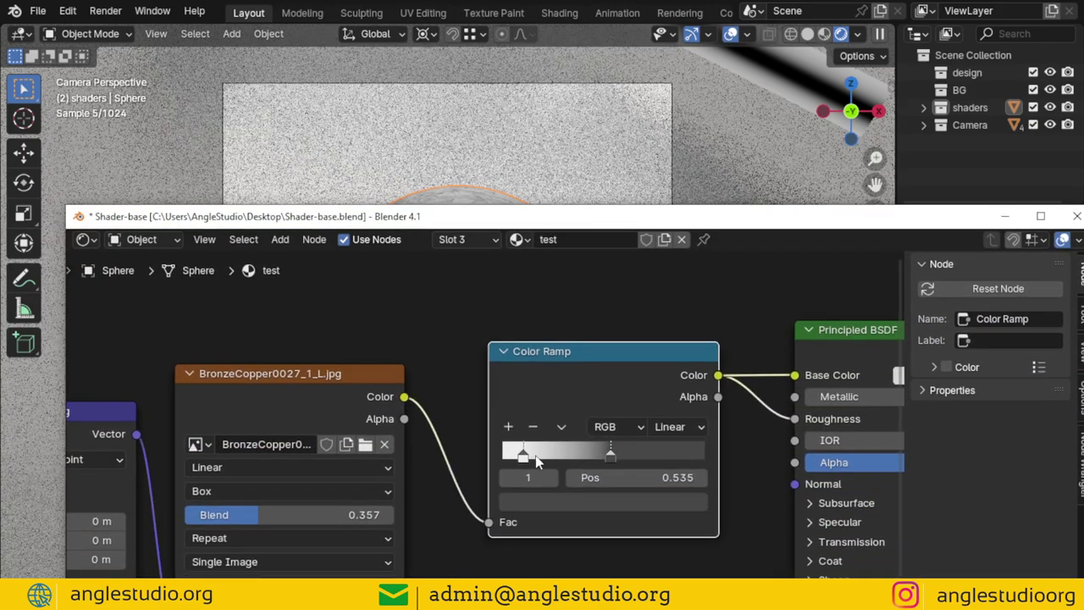
pyautogui.click(537, 460)
pyautogui.moveTo(509, 216); pyautogui.dragTo(483, 344)
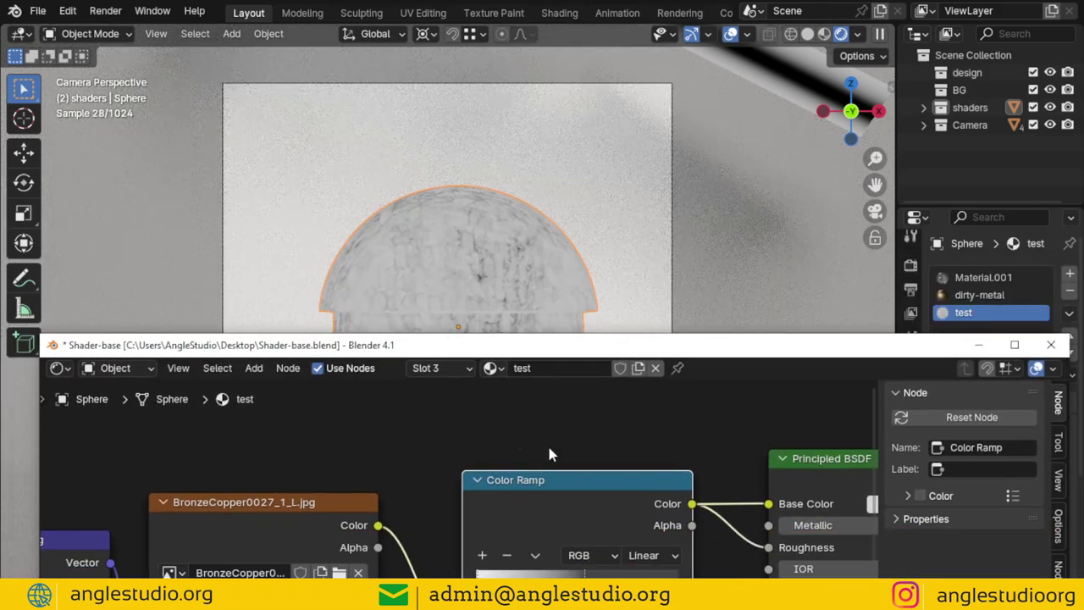
pyautogui.moveTo(583, 574); pyautogui.dragTo(551, 575)
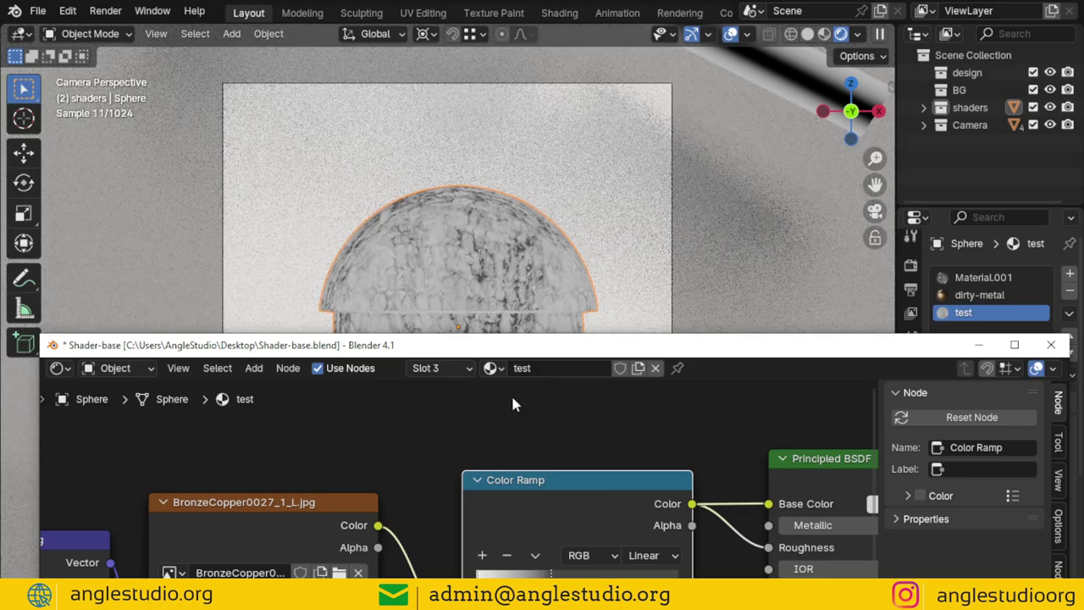
pyautogui.moveTo(504, 352); pyautogui.dragTo(475, 69)
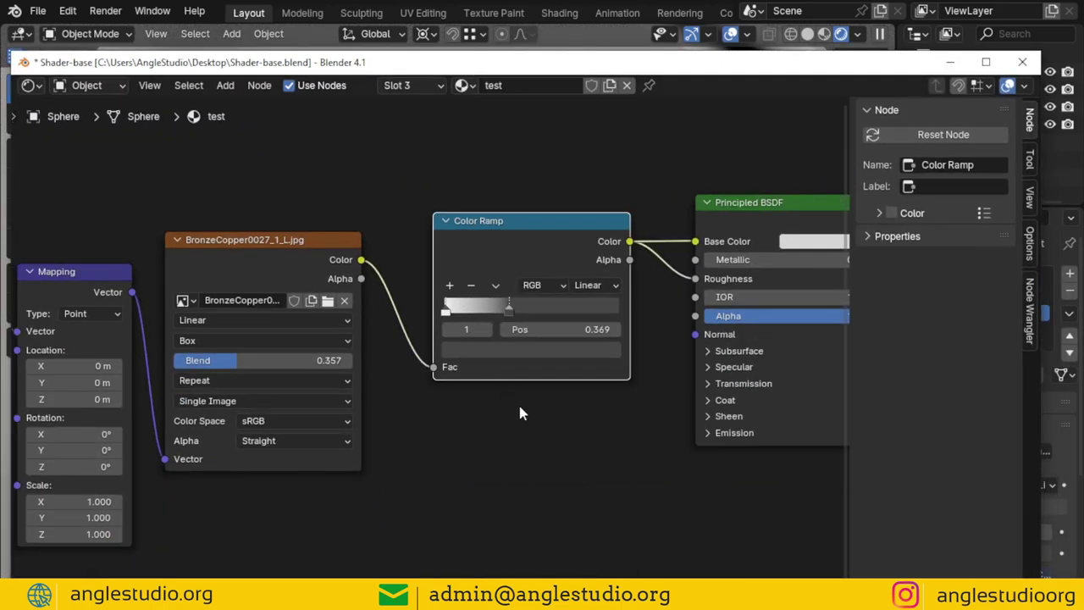
# Add a Bump node and a second Color Ramp node to the shader tree
pyautogui.hotkey('shift', 'a')
pyautogui.click(520, 409)
pyautogui.write('b')
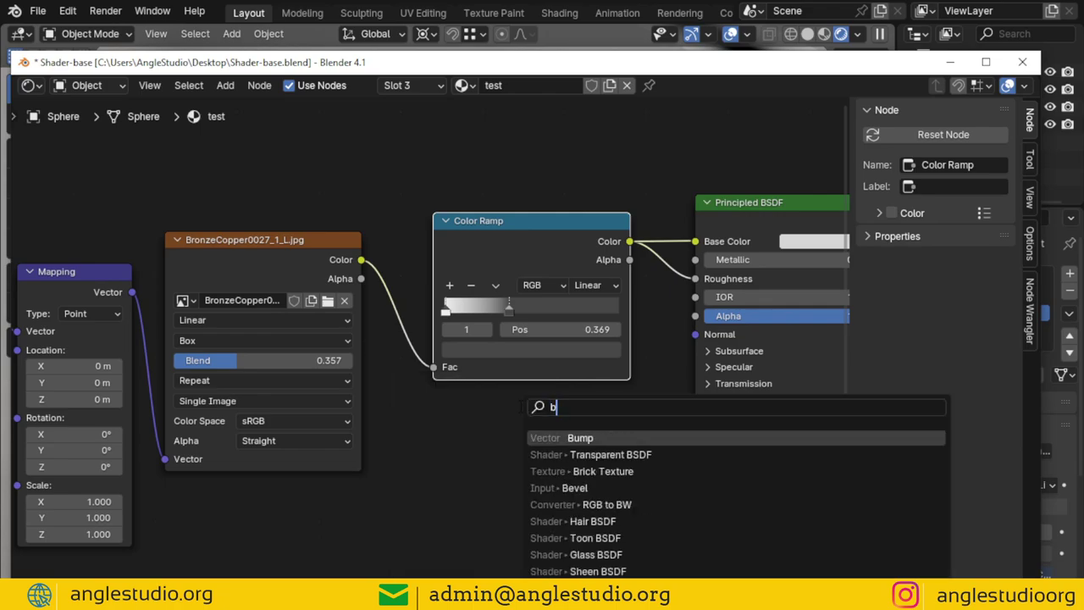
pyautogui.write('ump')
pyautogui.press('Return')
pyautogui.click(491, 413)
pyautogui.hotkey('shift', 'a')
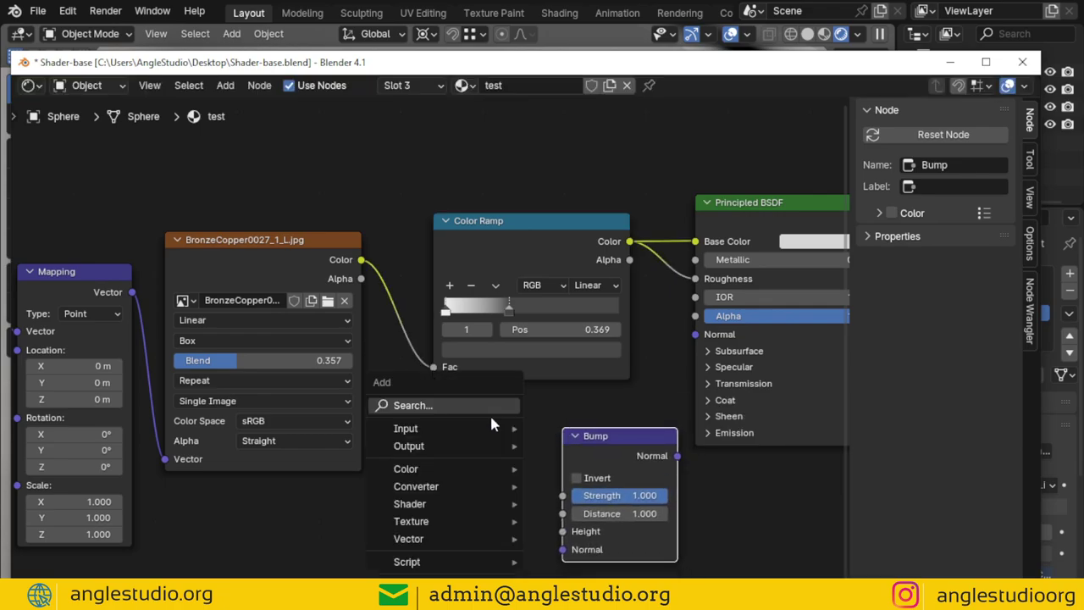
pyautogui.click(490, 412)
pyautogui.write('colo')
pyautogui.press('Down')
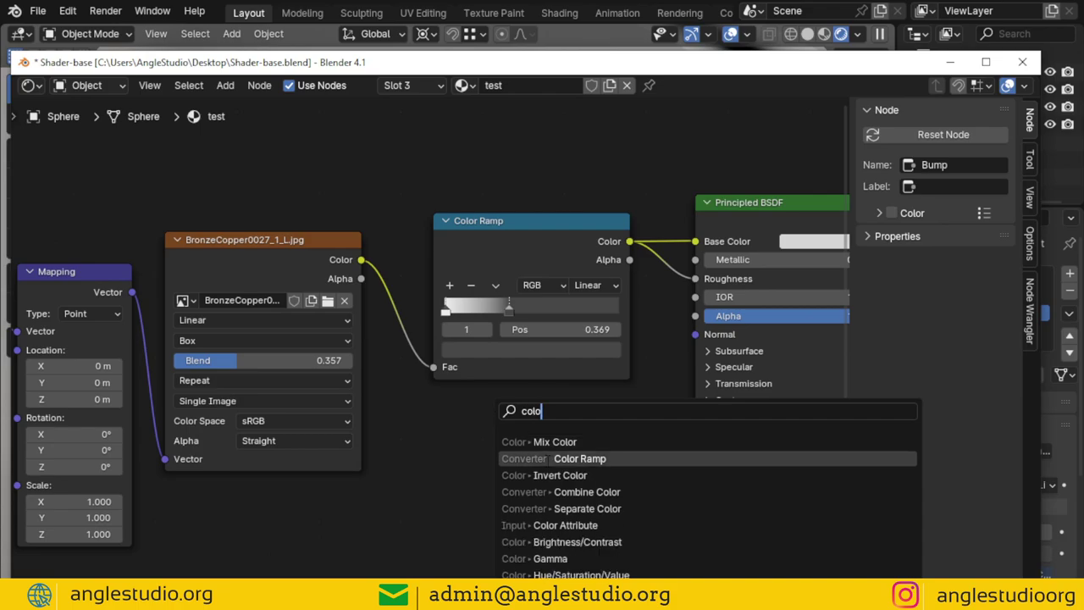
pyautogui.press('Return')
pyautogui.click(331, 483)
pyautogui.scroll(-3, 387, 315)
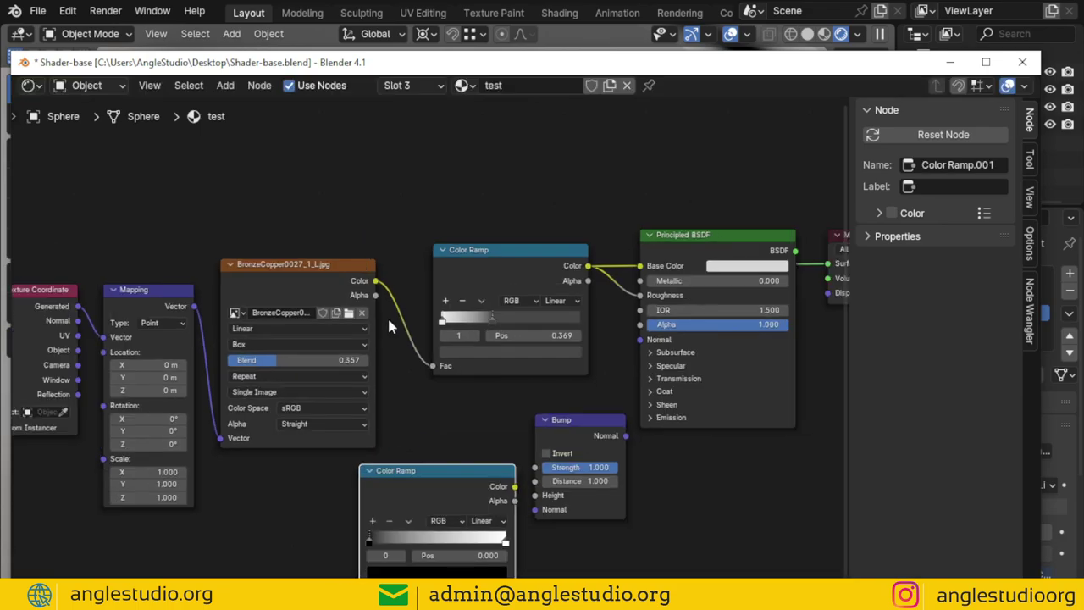
# Wire texture Color to ramp Fac, ramp to Bump Height, Bump Normal to Principled BSDF Normal
pyautogui.moveTo(373, 236); pyautogui.dragTo(401, 451)
pyautogui.moveTo(357, 536); pyautogui.dragTo(357, 538)
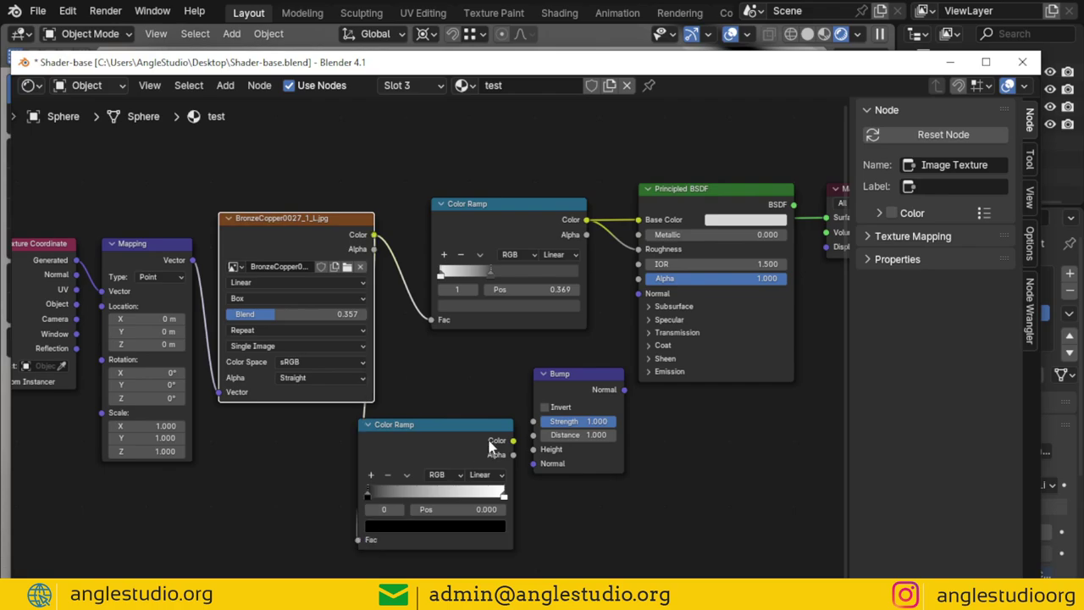
pyautogui.moveTo(514, 442); pyautogui.dragTo(536, 450)
pyautogui.moveTo(626, 391); pyautogui.dragTo(644, 297)
pyautogui.scroll(2, 590, 432)
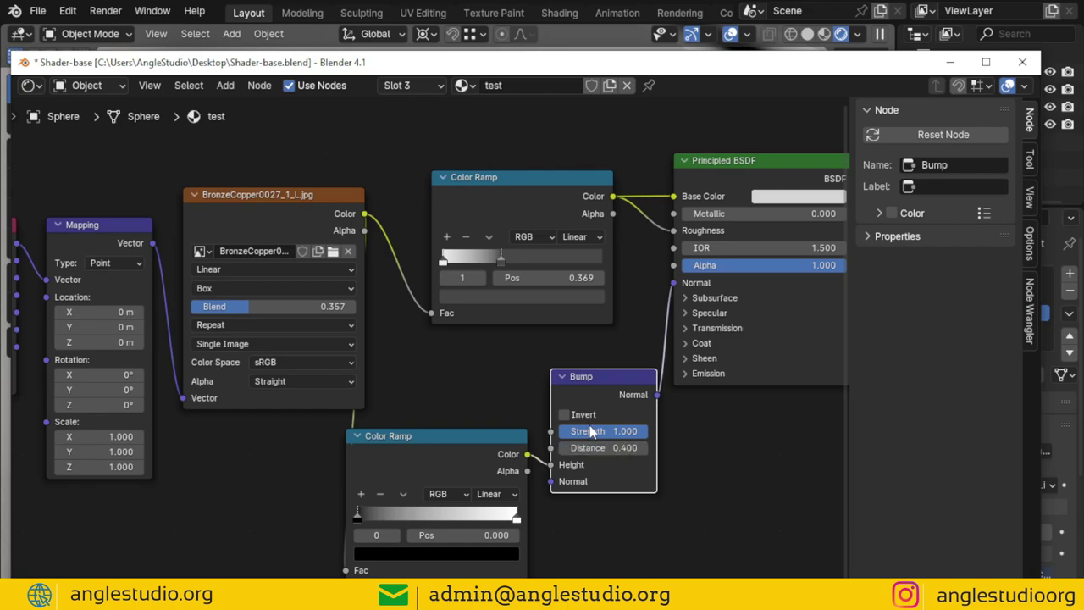
# Make the lower Color Ramp active and move the node editor aside to show the bumped sphere render
pyautogui.click(495, 435)
pyautogui.moveTo(460, 68)
pyautogui.mouseDown()
pyautogui.moveTo(604, 405)
pyautogui.moveTo(588, 146)
pyautogui.mouseUp()
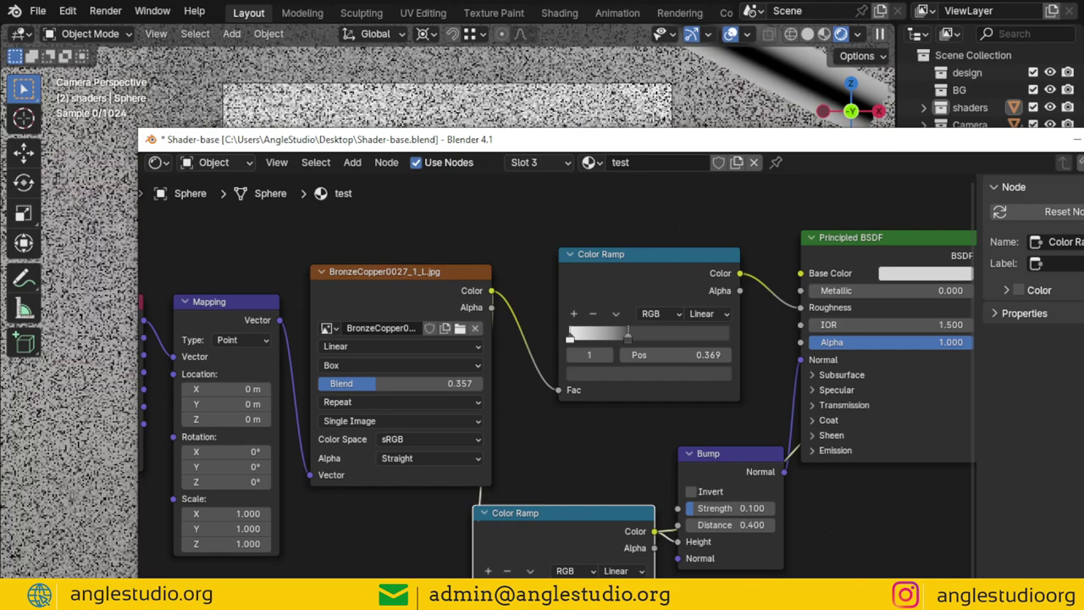
pyautogui.moveTo(459, 142)
pyautogui.mouseDown()
pyautogui.moveTo(604, 408)
pyautogui.moveTo(543, 189)
pyautogui.moveTo(496, 455)
pyautogui.moveTo(489, 197)
pyautogui.moveTo(461, 120)
pyautogui.moveTo(399, 322)
pyautogui.moveTo(402, 169)
pyautogui.mouseUp()
pyautogui.scroll(-1, 525, 429)
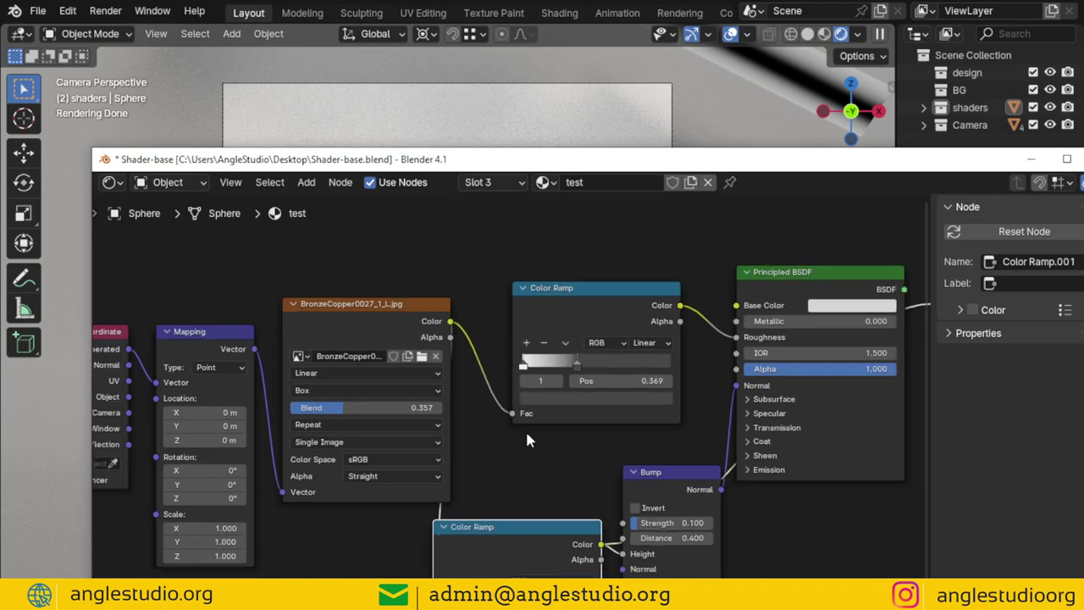
pyautogui.scroll(-1, 525, 429)
# Flip the bump Color Ramp and slide its stops left, black stop to 0.539
pyautogui.moveTo(379, 167); pyautogui.dragTo(818, 71)
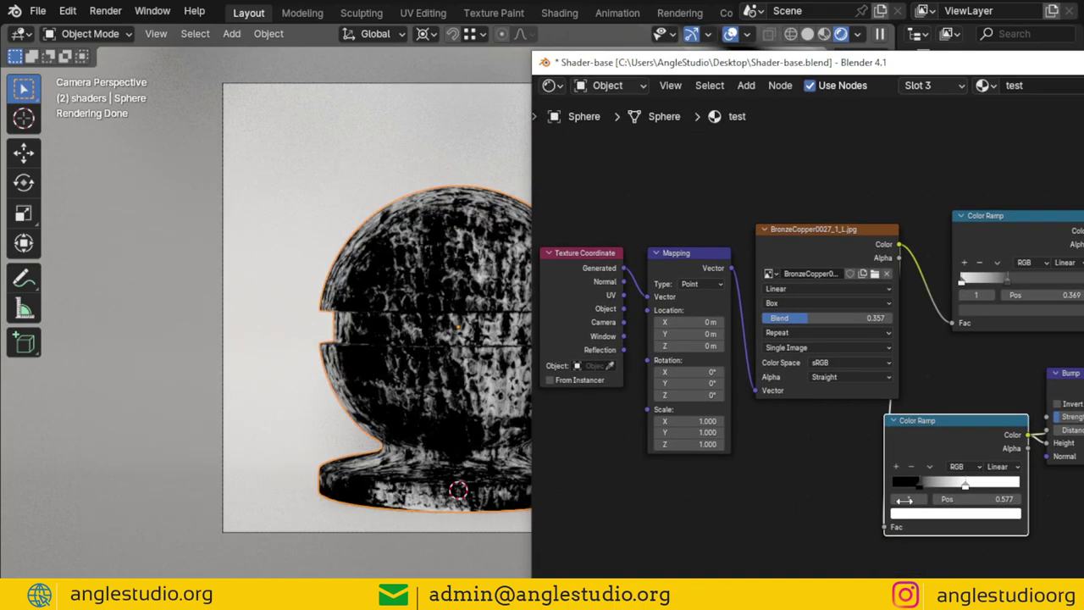
pyautogui.moveTo(916, 488); pyautogui.dragTo(937, 484)
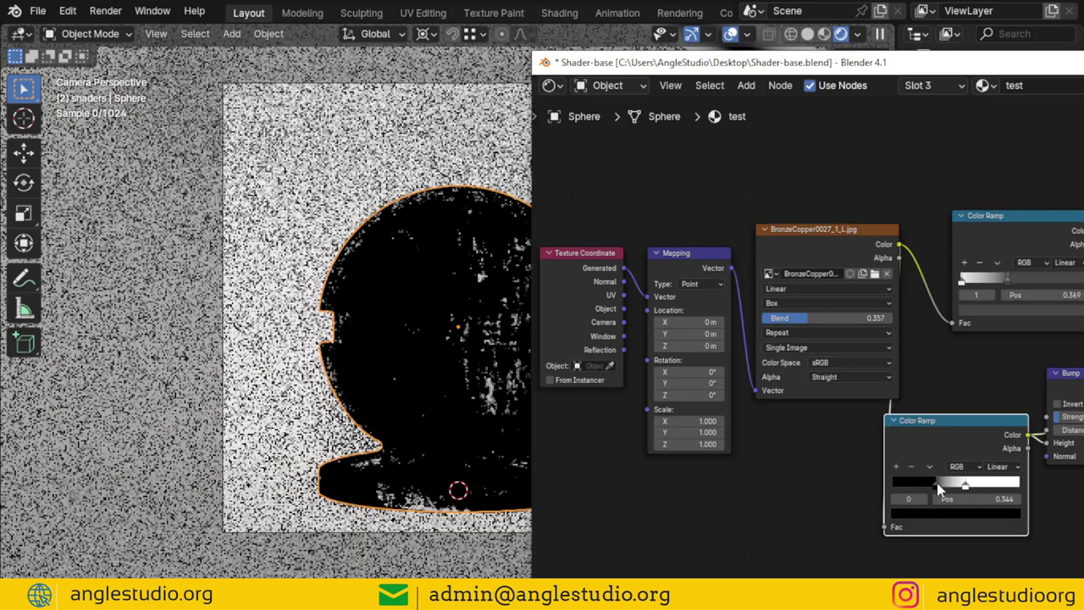
pyautogui.click(966, 490)
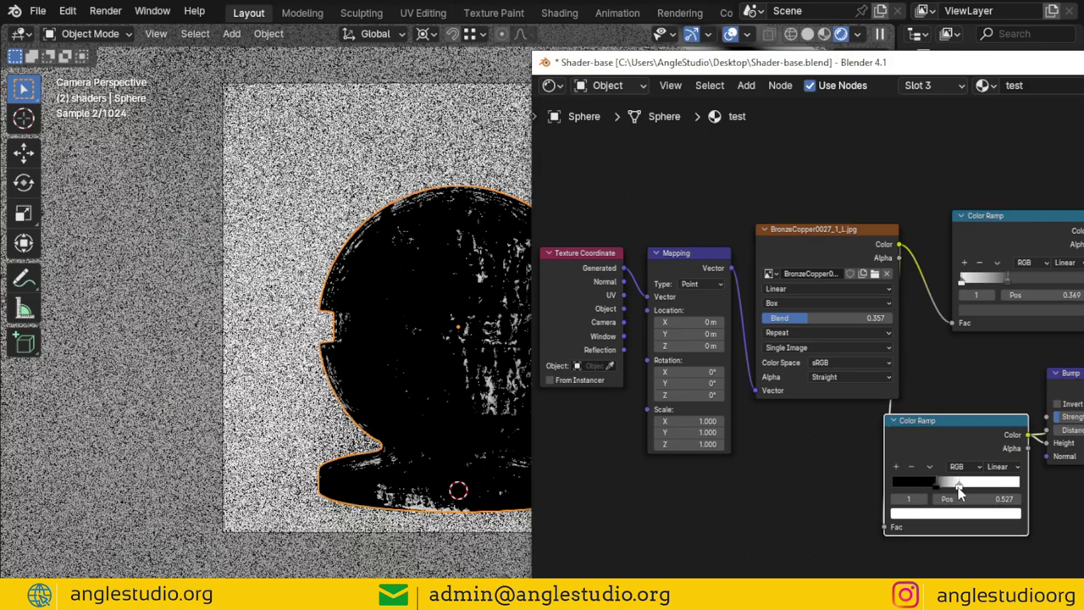
pyautogui.click(928, 460)
pyautogui.click(942, 484)
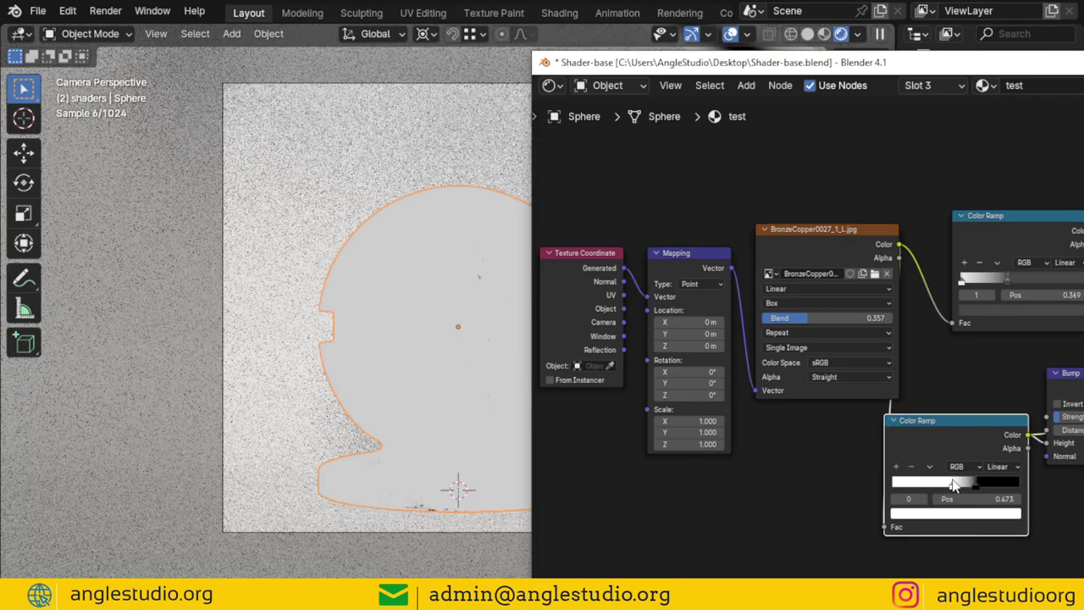
pyautogui.moveTo(894, 485); pyautogui.dragTo(909, 492)
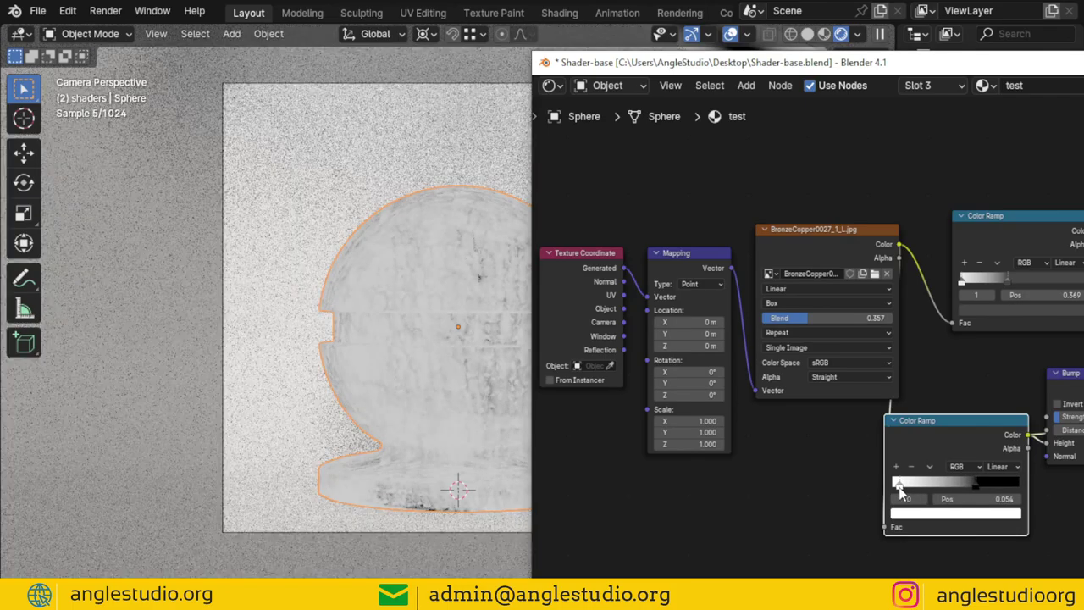
pyautogui.moveTo(978, 491); pyautogui.dragTo(934, 494)
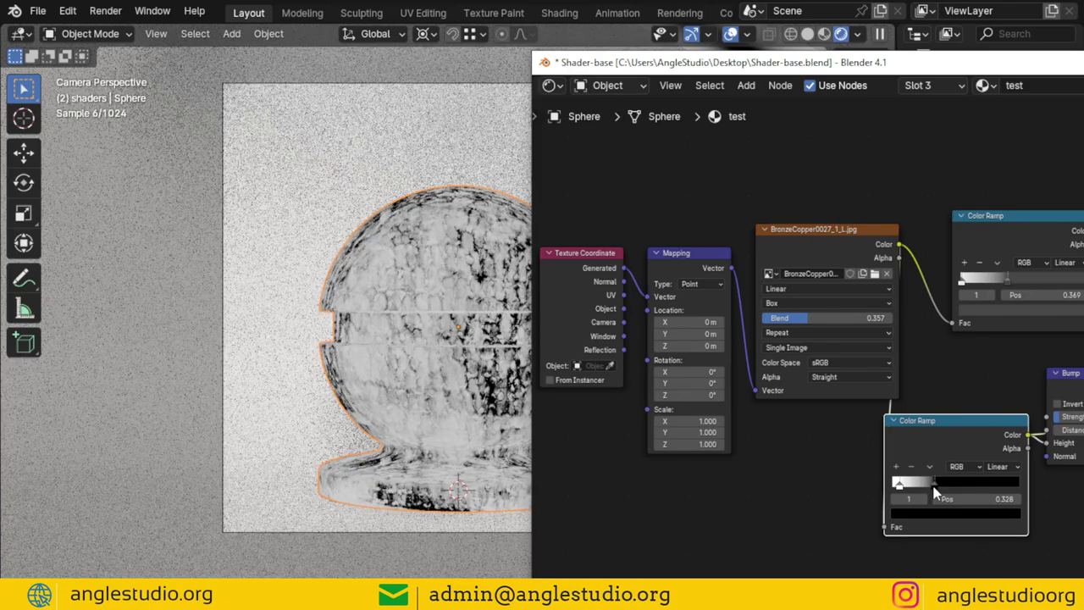
# Lighten the ramp stop colour to 0.869 grey to soften the bump relief
pyautogui.click(973, 513)
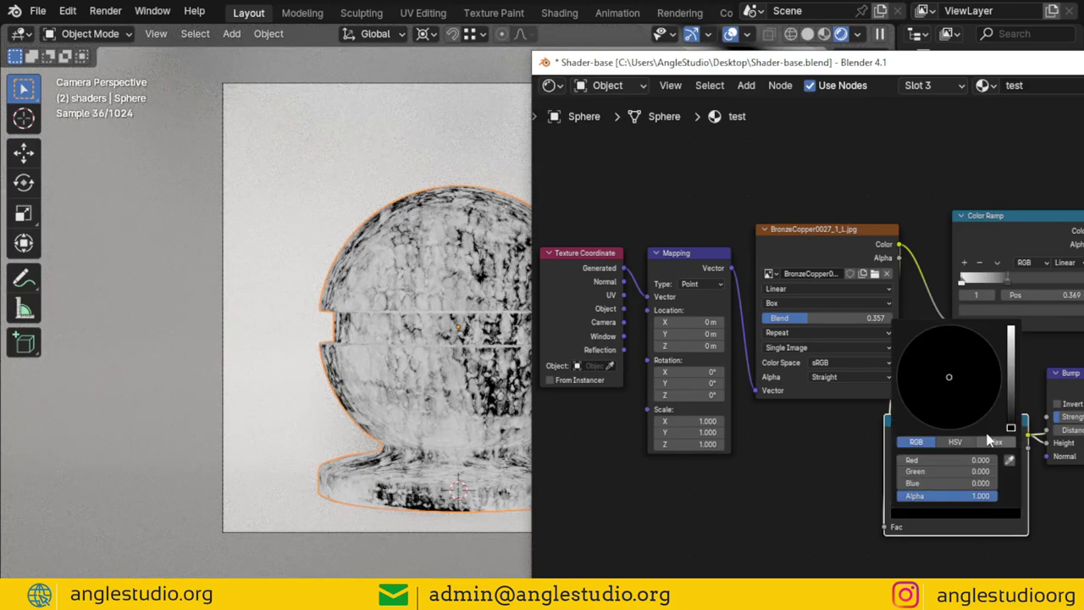
pyautogui.moveTo(1012, 423); pyautogui.dragTo(1017, 410)
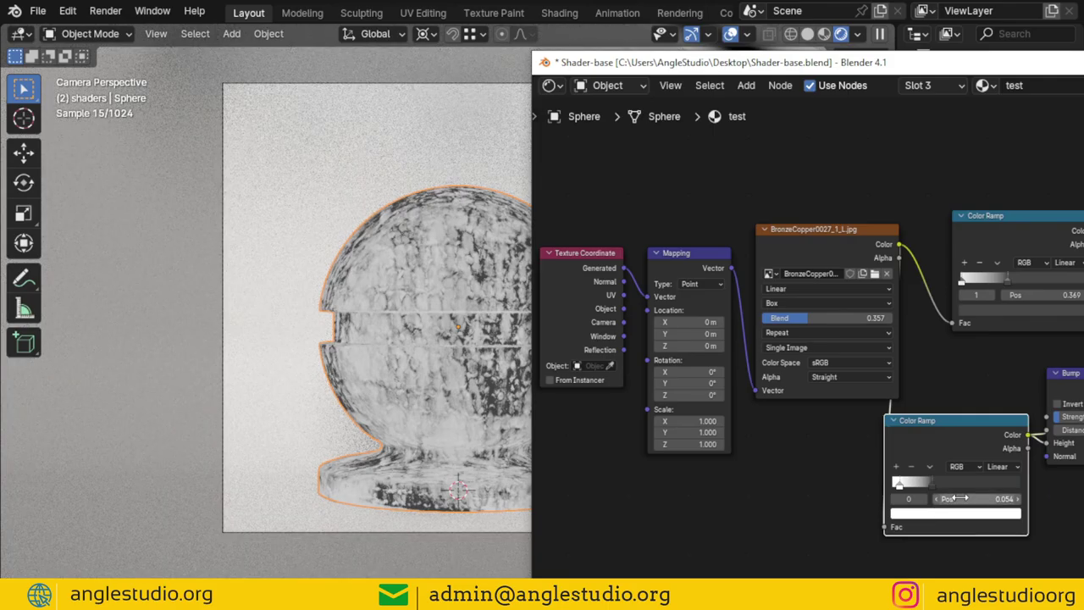
pyautogui.click(969, 515)
pyautogui.click(1015, 349)
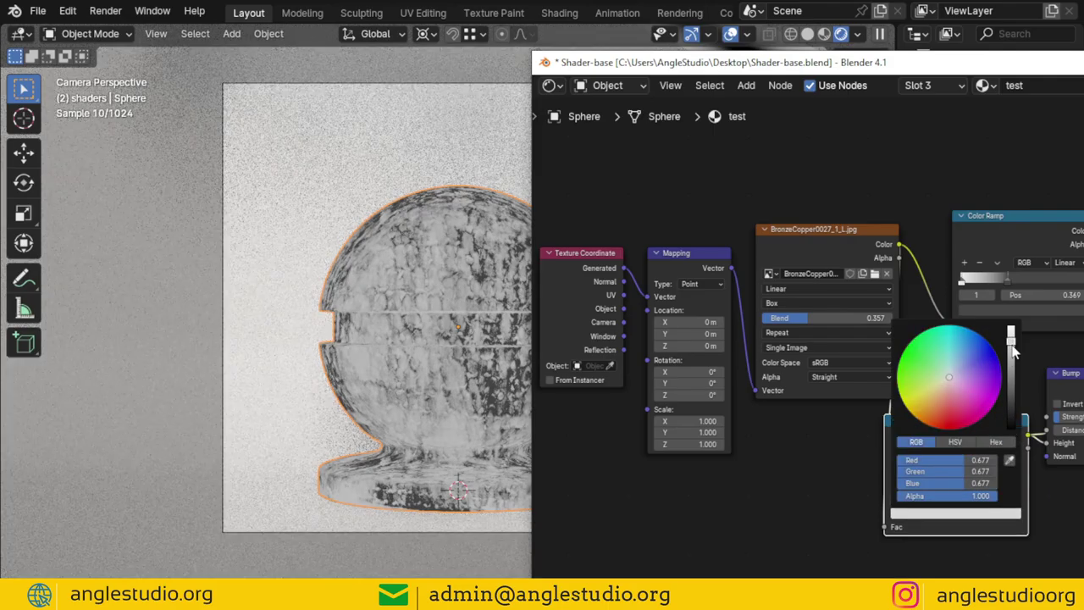
pyautogui.click(1011, 338)
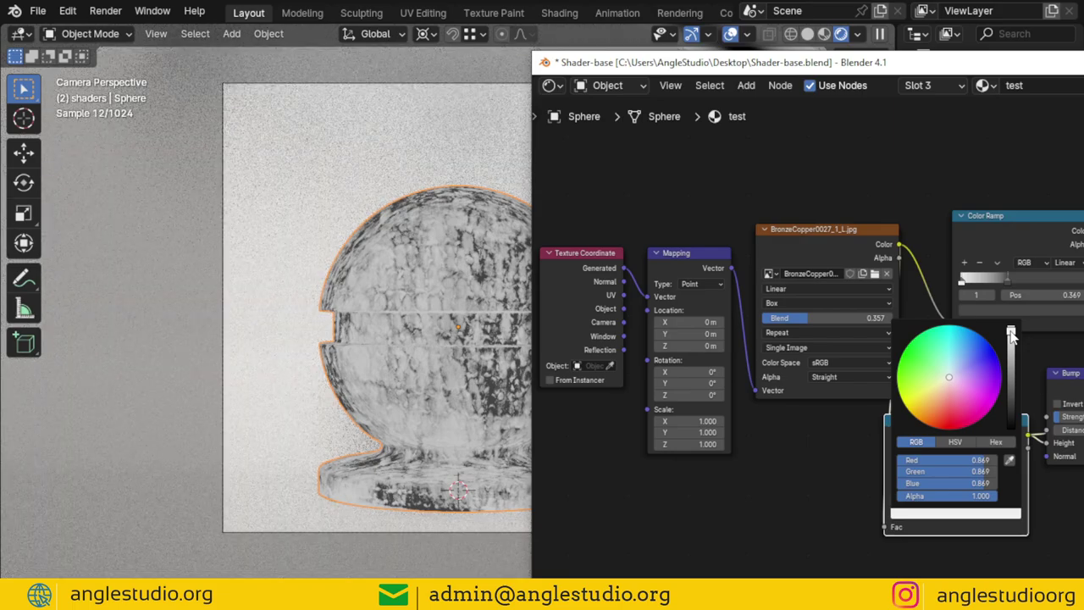
pyautogui.moveTo(782, 502); pyautogui.dragTo(686, 506, button='middle')
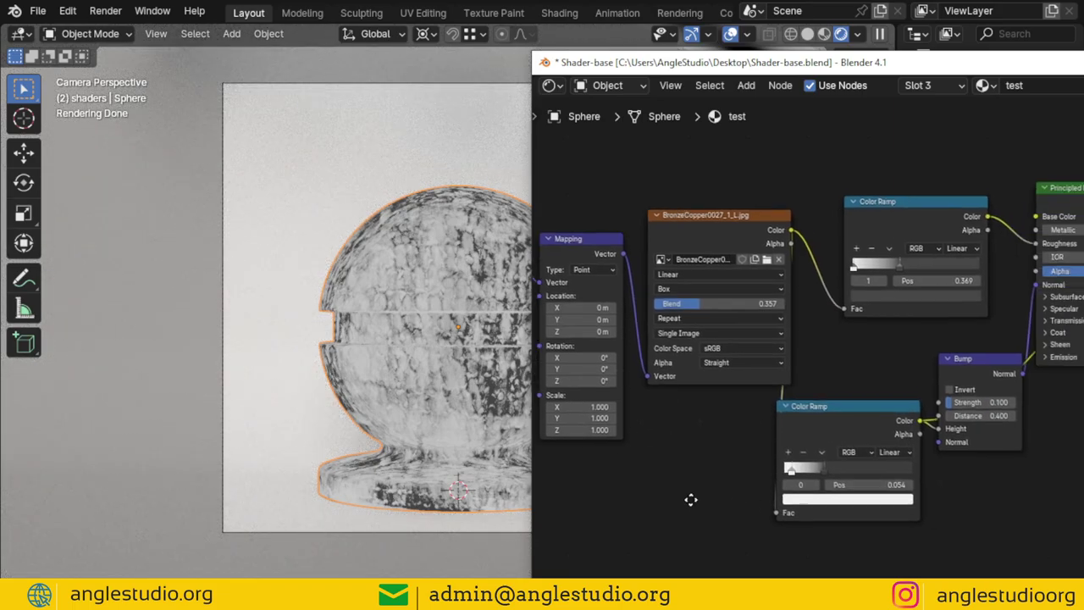
# On the Principled BSDF, set Metallic to 1.000 and darken the base colour to 0.452 grey
pyautogui.click(1053, 200)
pyautogui.moveTo(938, 352); pyautogui.dragTo(715, 389, button='middle')
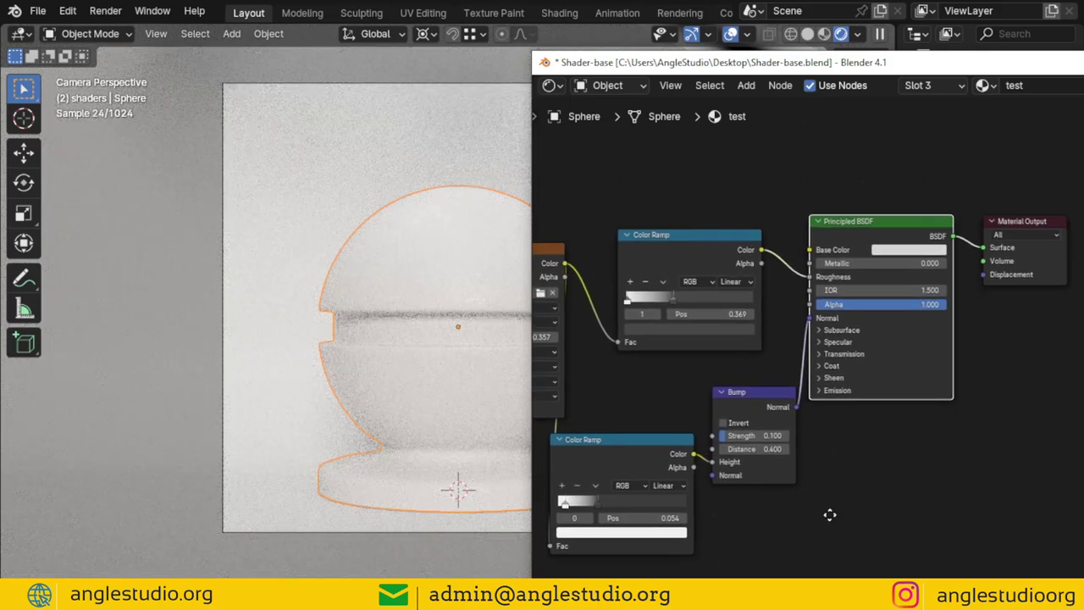
pyautogui.click(898, 253)
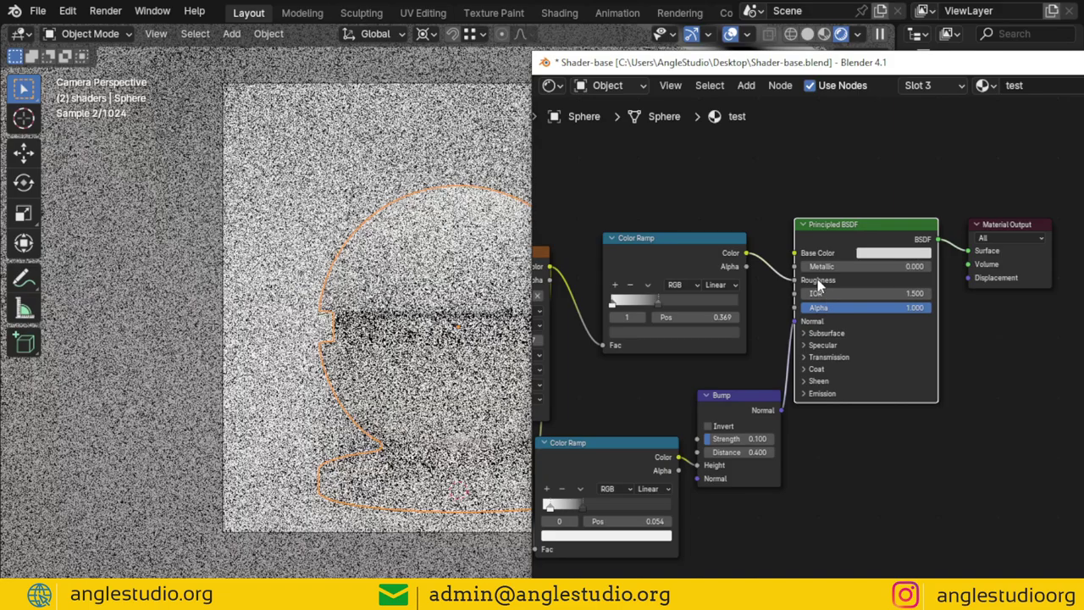
pyautogui.moveTo(847, 266); pyautogui.dragTo(919, 268)
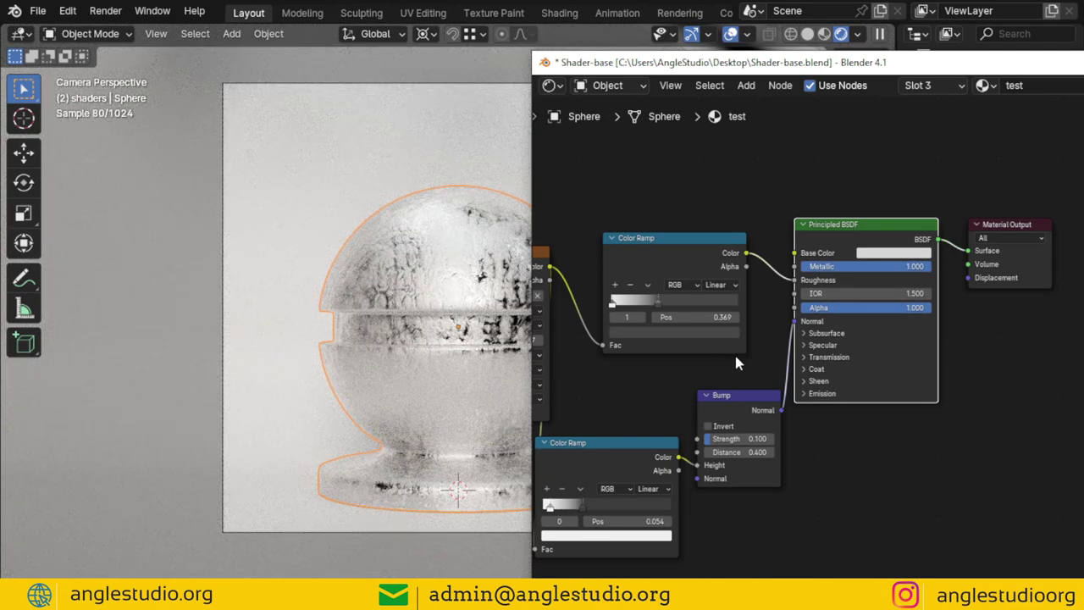
pyautogui.click(900, 254)
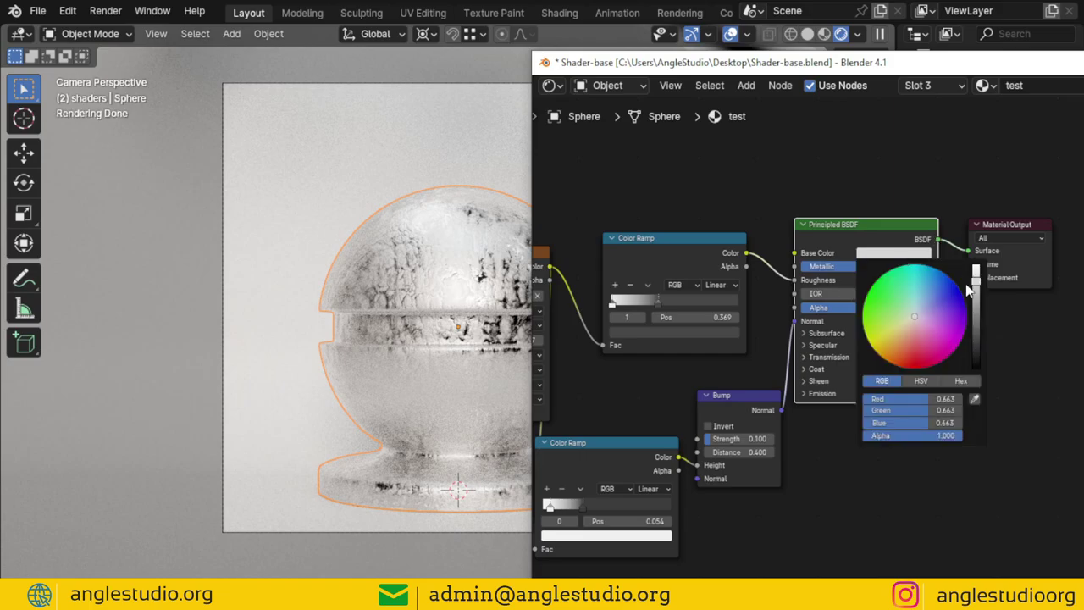
pyautogui.click(979, 301)
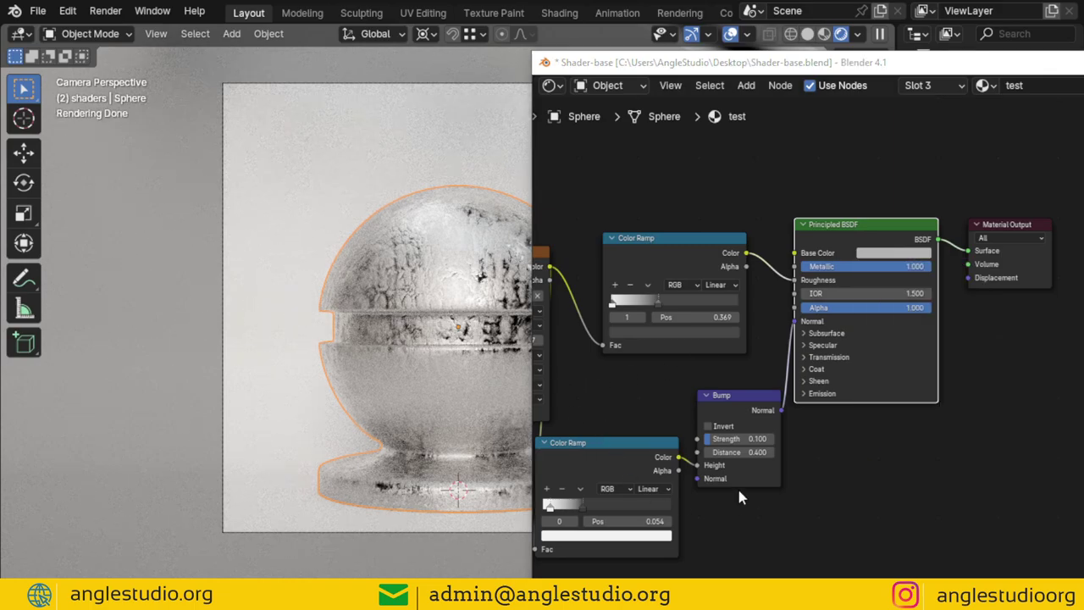
# Set bump strength to 0.050 and change the base colour to gold
pyautogui.click(735, 438)
pyautogui.write('.05')
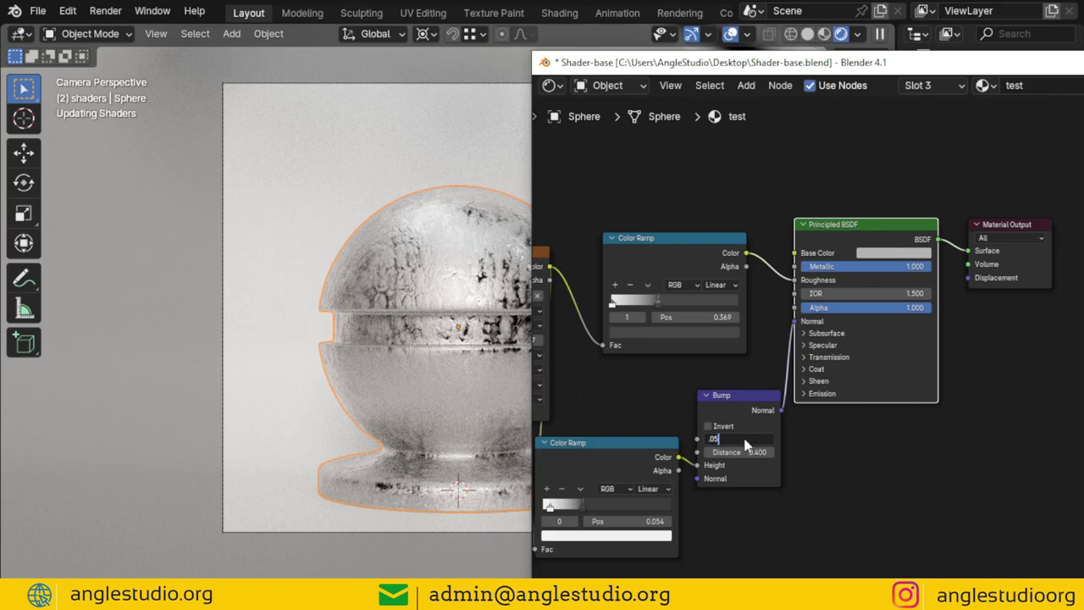
pyautogui.press('Return')
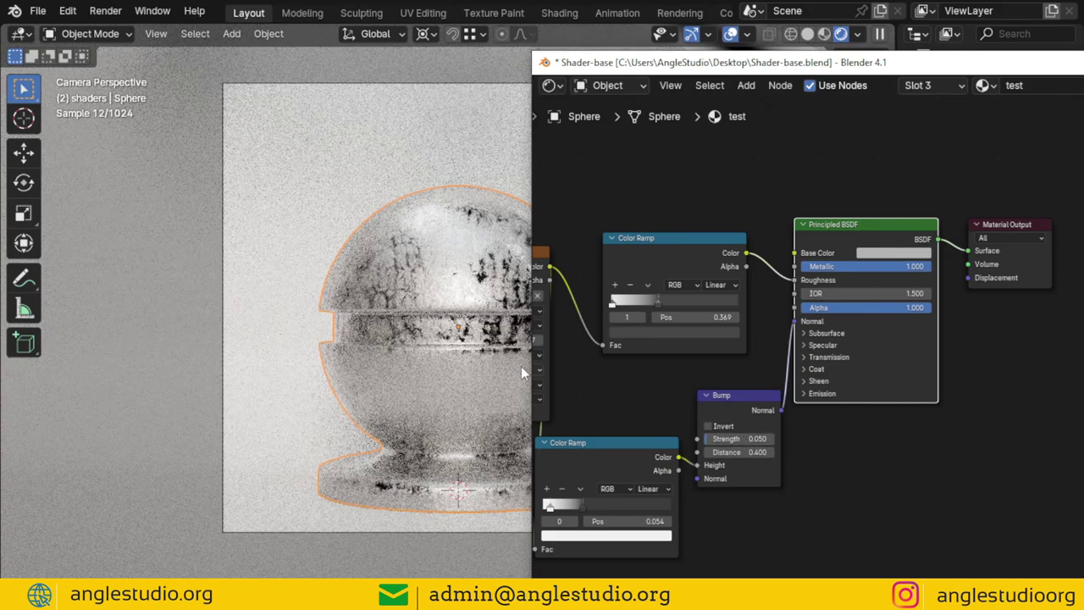
pyautogui.click(903, 255)
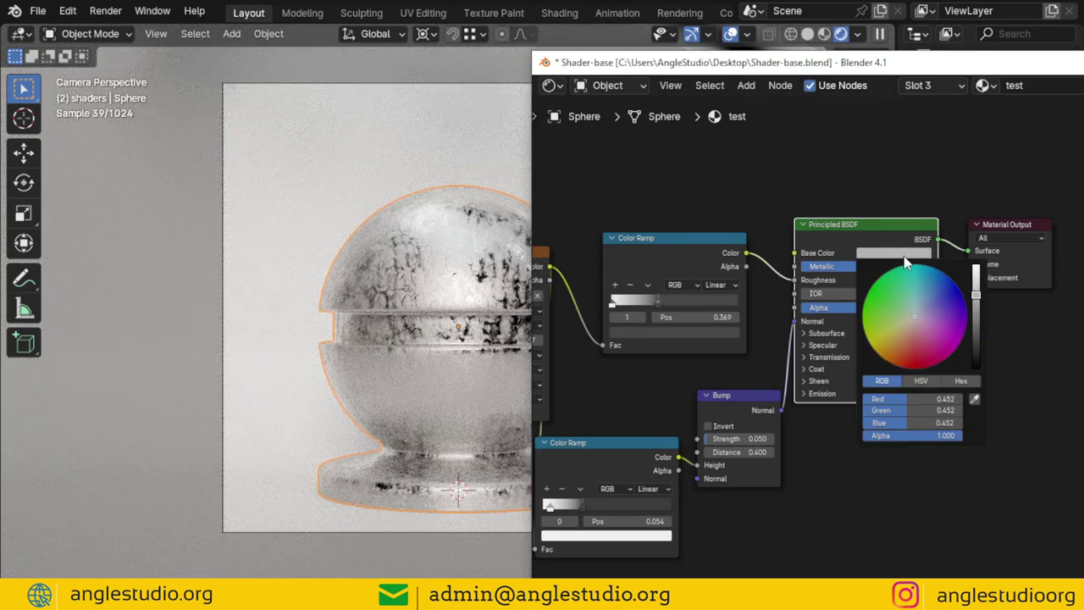
pyautogui.click(900, 337)
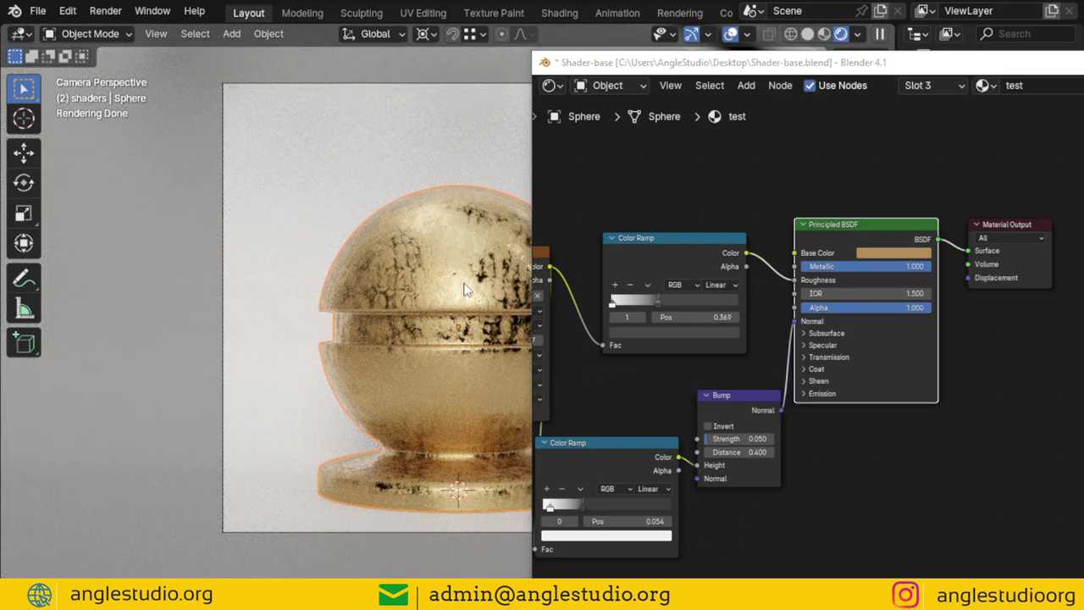
pyautogui.moveTo(618, 412); pyautogui.dragTo(755, 448, button='middle')
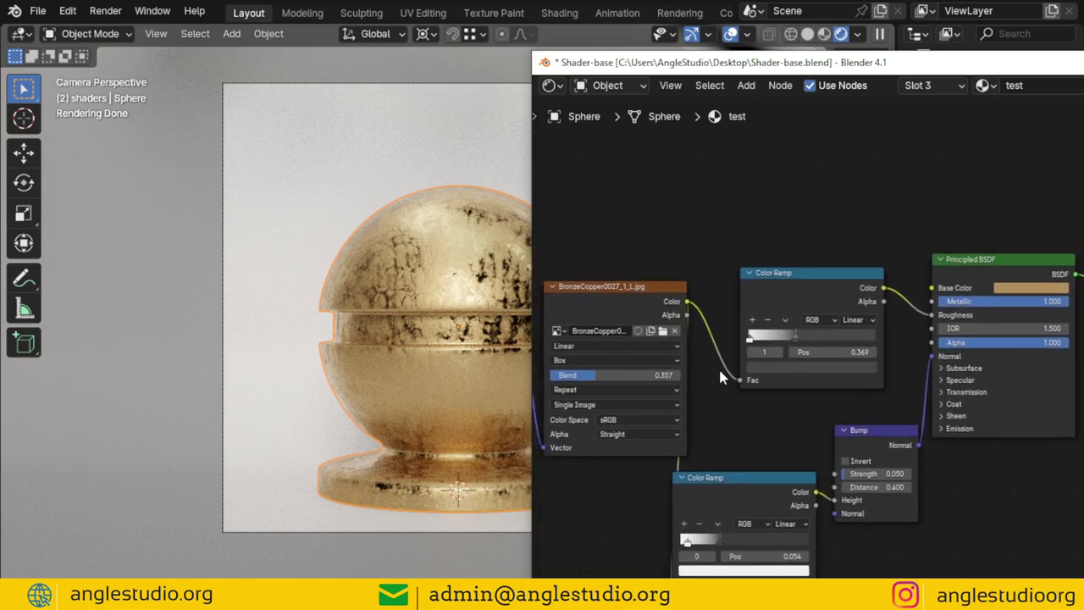
# Swap the image texture to BronzeCopper0037_5_S.jpg, after briefly loading BronzeCopper0002_1_L.jpg
pyautogui.click(668, 336)
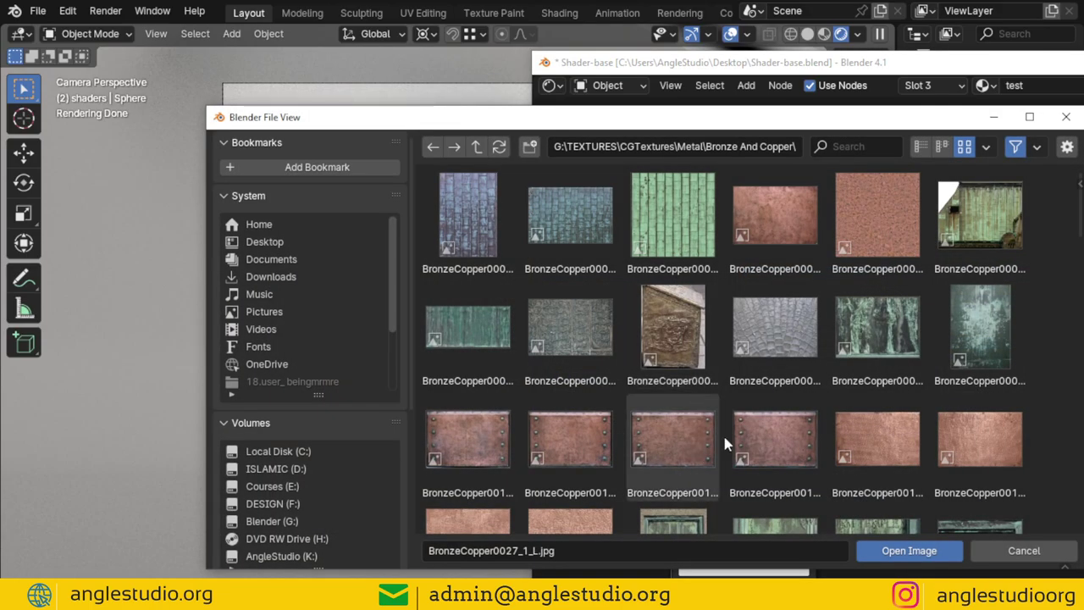
pyautogui.doubleClick(771, 242)
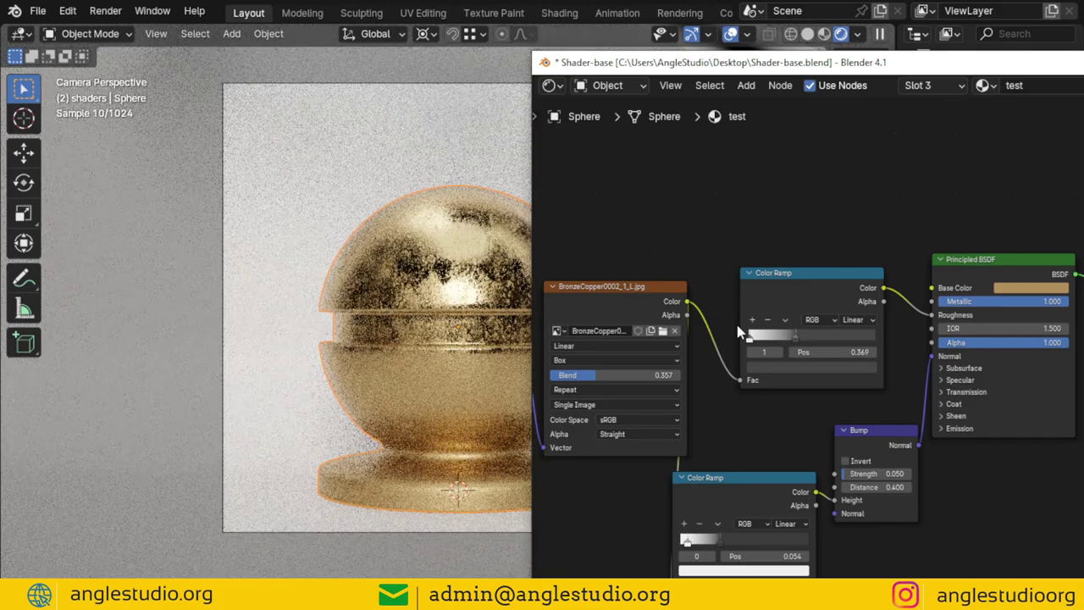
pyautogui.click(664, 332)
pyautogui.scroll(-3, 850, 438)
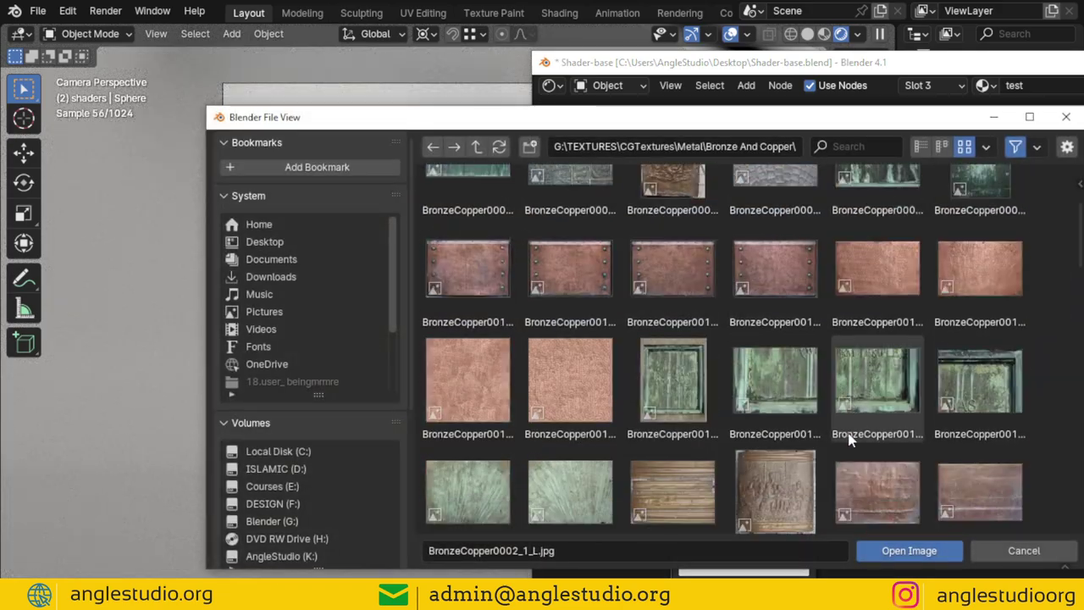
pyautogui.scroll(-3, 845, 438)
pyautogui.scroll(-3, 856, 398)
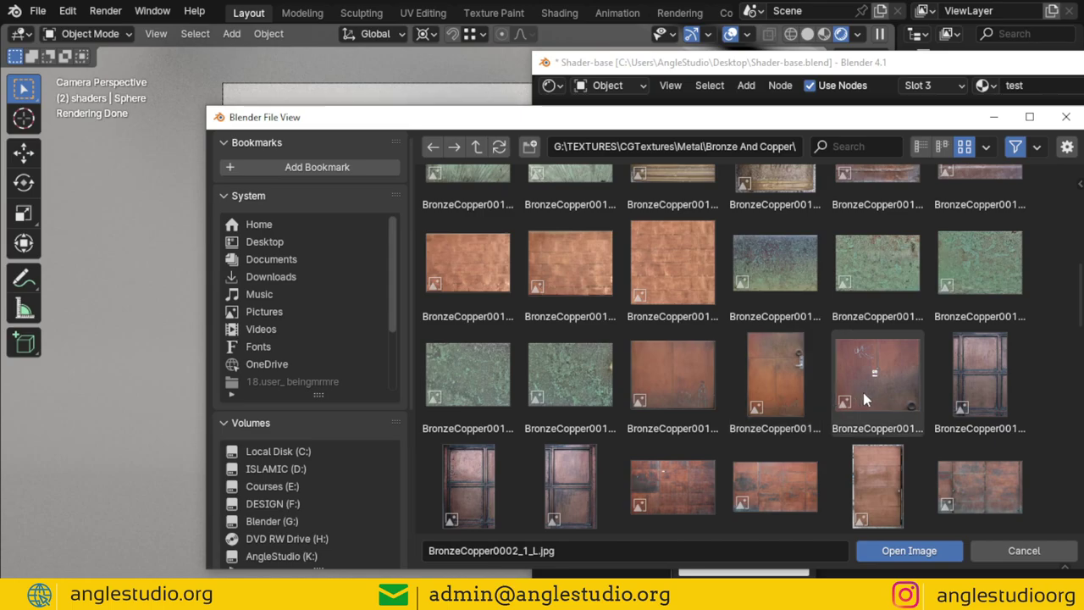
pyautogui.scroll(-3, 843, 441)
pyautogui.scroll(-3, 813, 449)
pyautogui.scroll(-3, 776, 451)
pyautogui.scroll(-3, 771, 423)
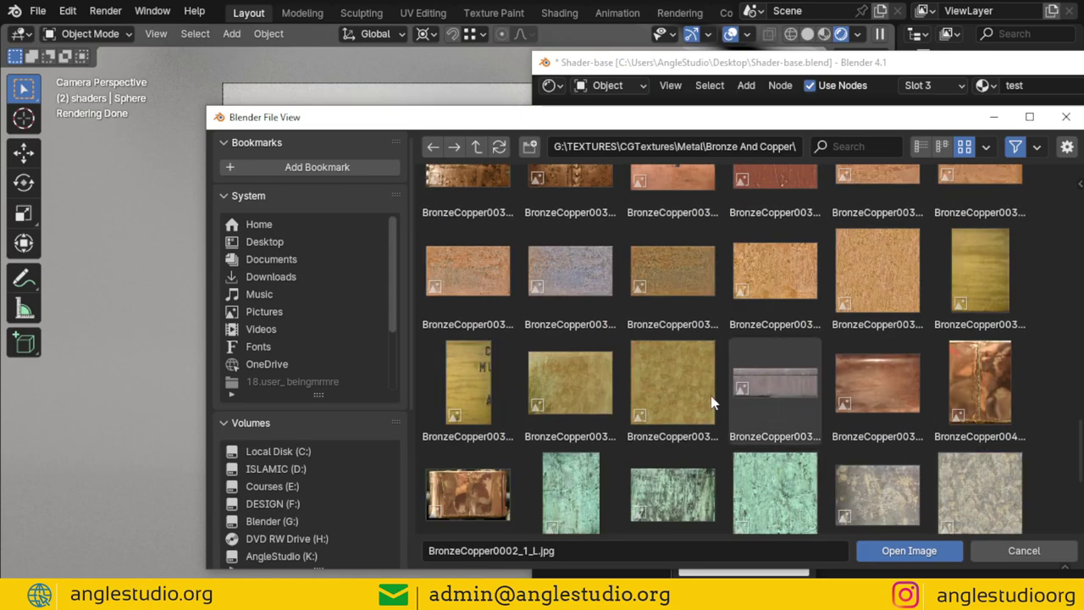
pyautogui.doubleClick(703, 390)
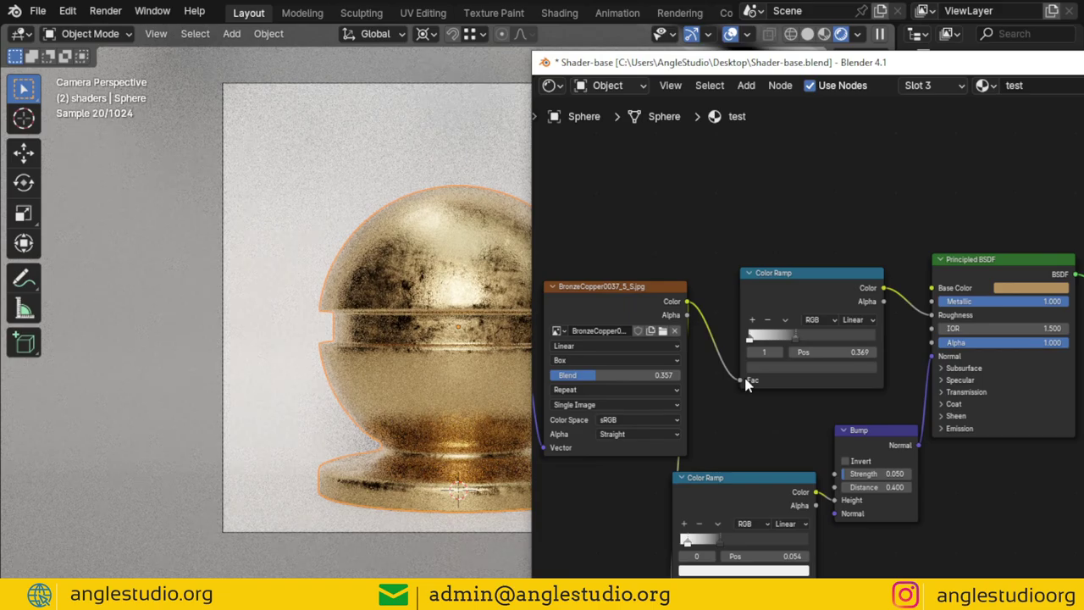
# Raise the bump strength to 0.110 and render the final image with F12
pyautogui.click(878, 474)
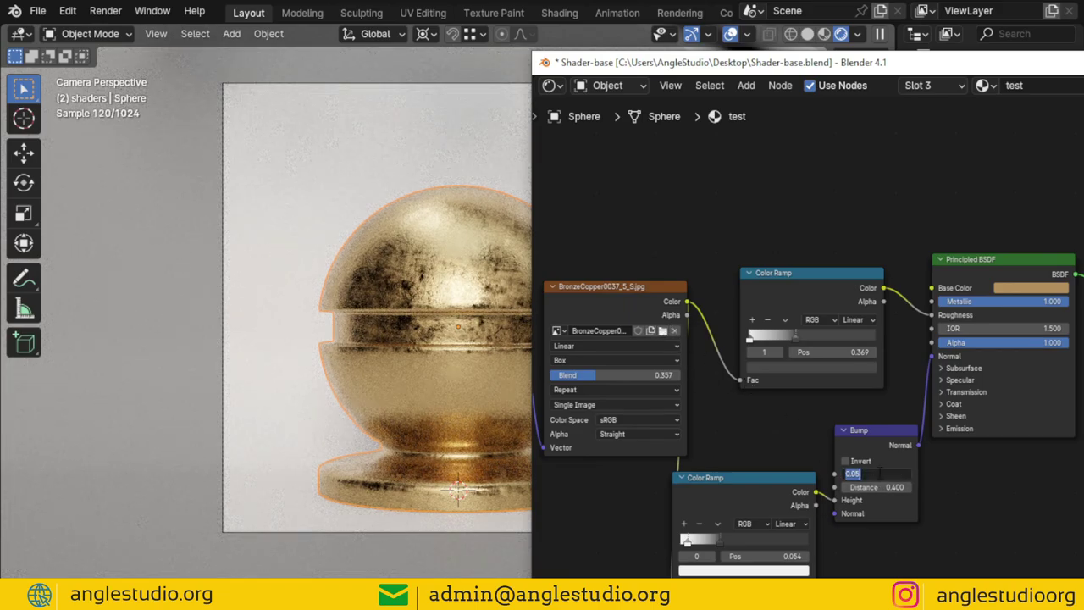
pyautogui.write('1')
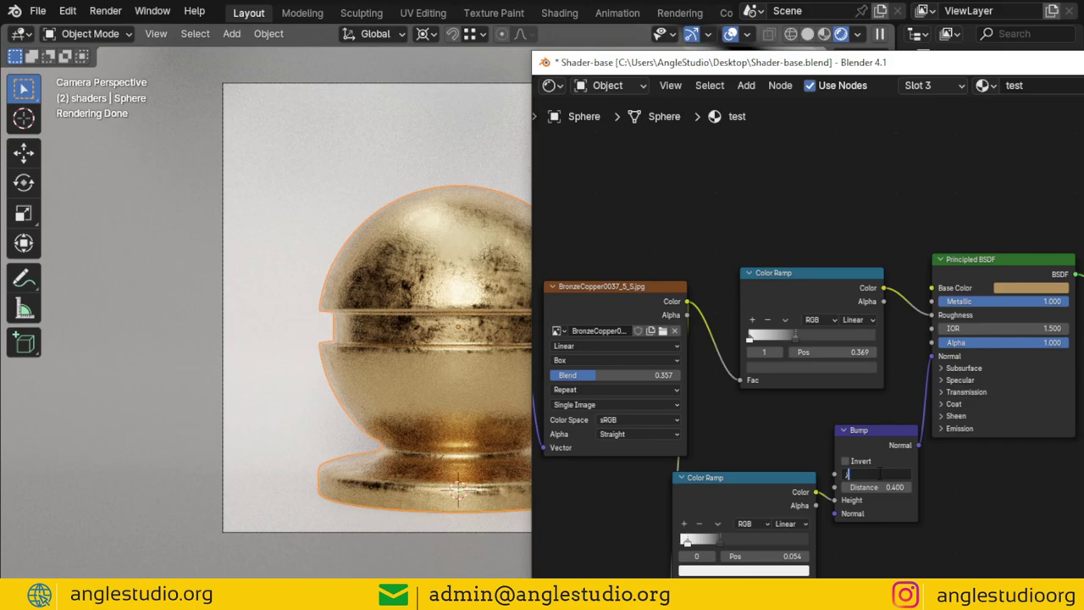
pyautogui.press('Return')
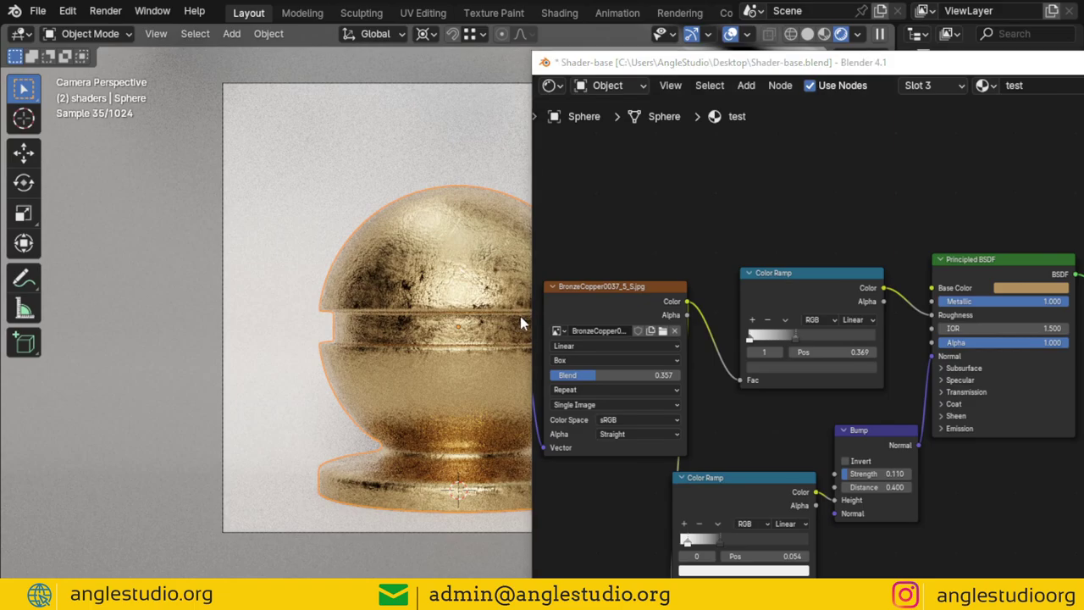
pyautogui.moveTo(798, 65); pyautogui.dragTo(447, 64)
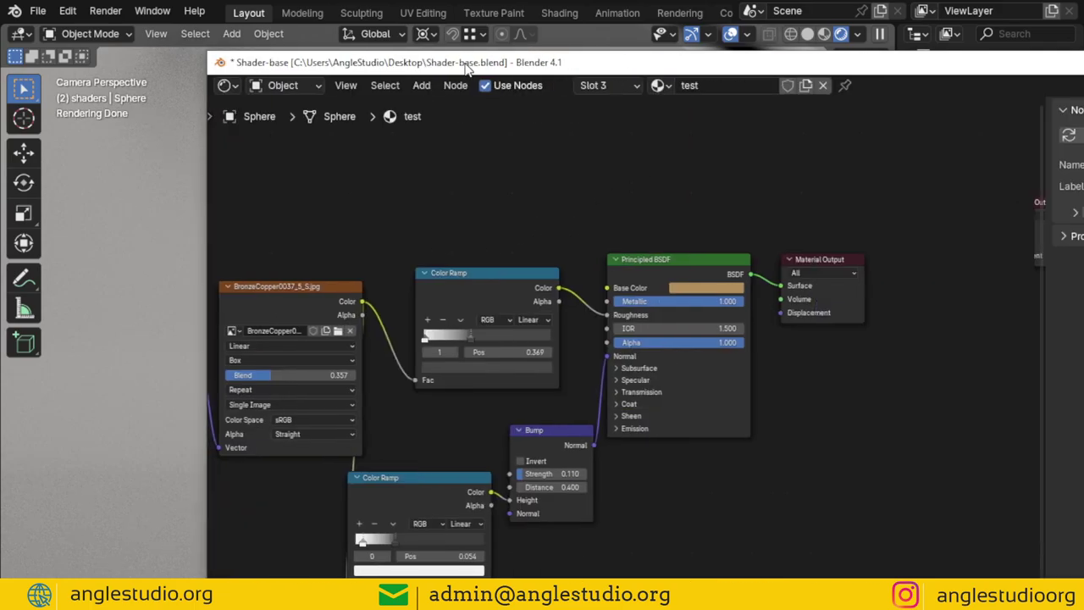
pyautogui.press('F12')
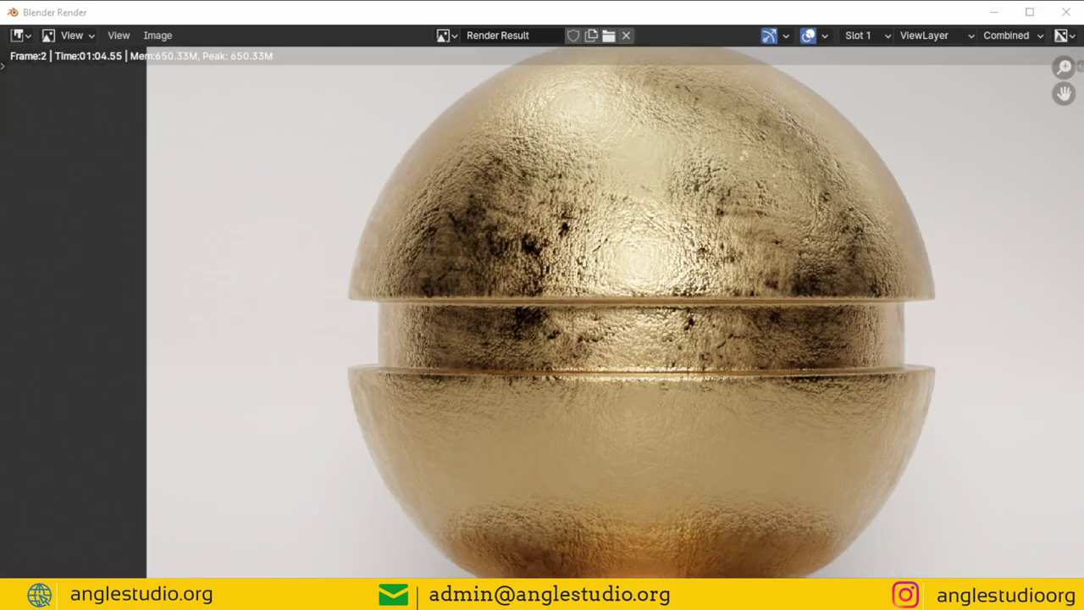
pyautogui.scroll(-3, 656, 279)
pyautogui.scroll(6, 653, 280)
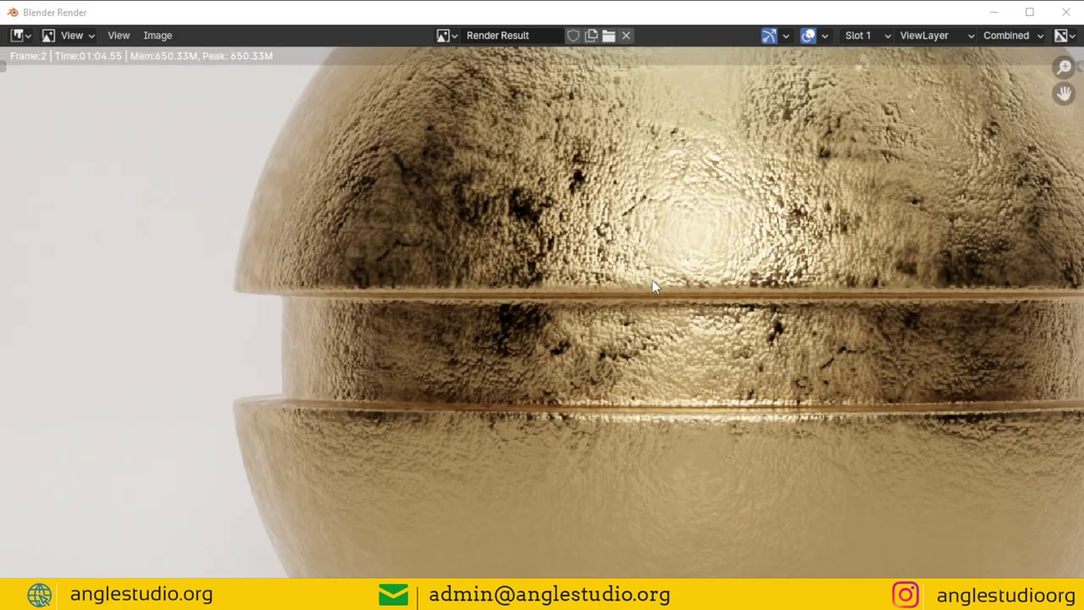
pyautogui.scroll(-4, 713, 224)
pyautogui.moveTo(714, 224); pyautogui.dragTo(590, 148, button='middle')
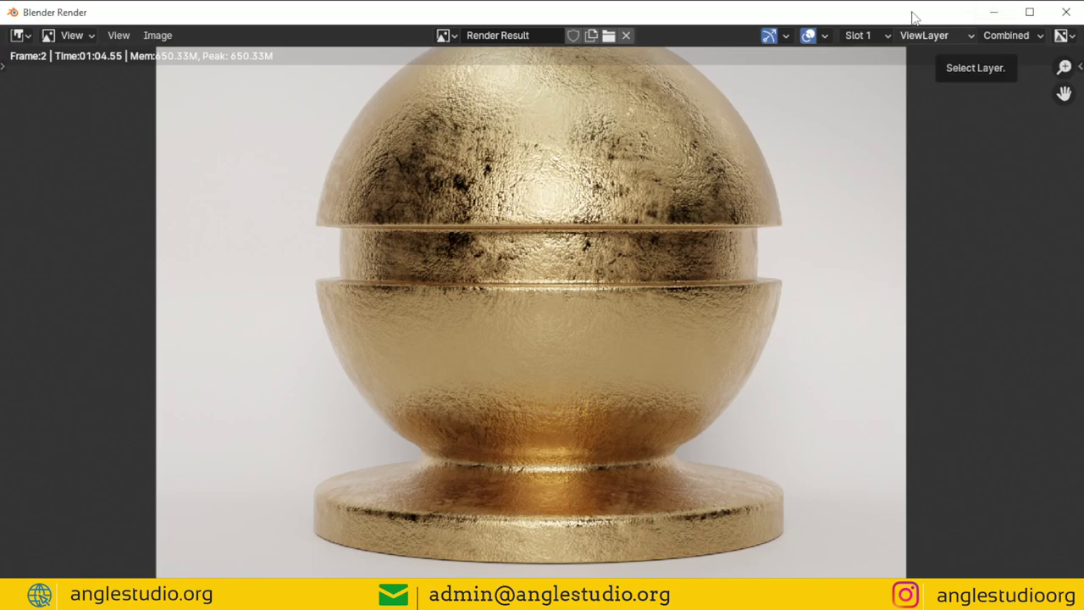
pyautogui.scroll(-4, 514, 307)
pyautogui.scroll(1, 542, 288)
pyautogui.scroll(5, 565, 269)
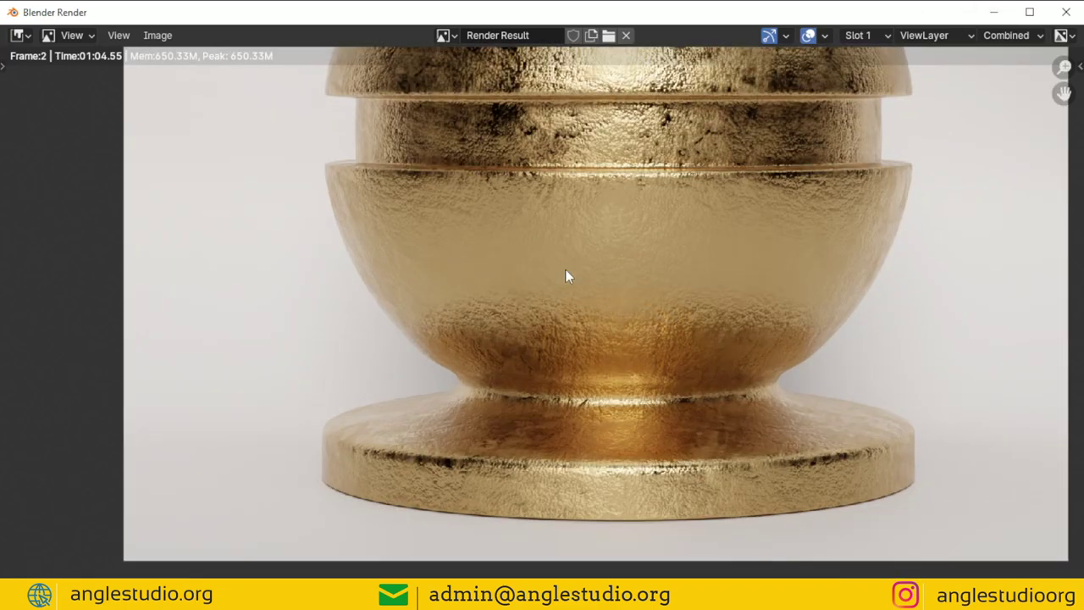
pyautogui.press('Home')
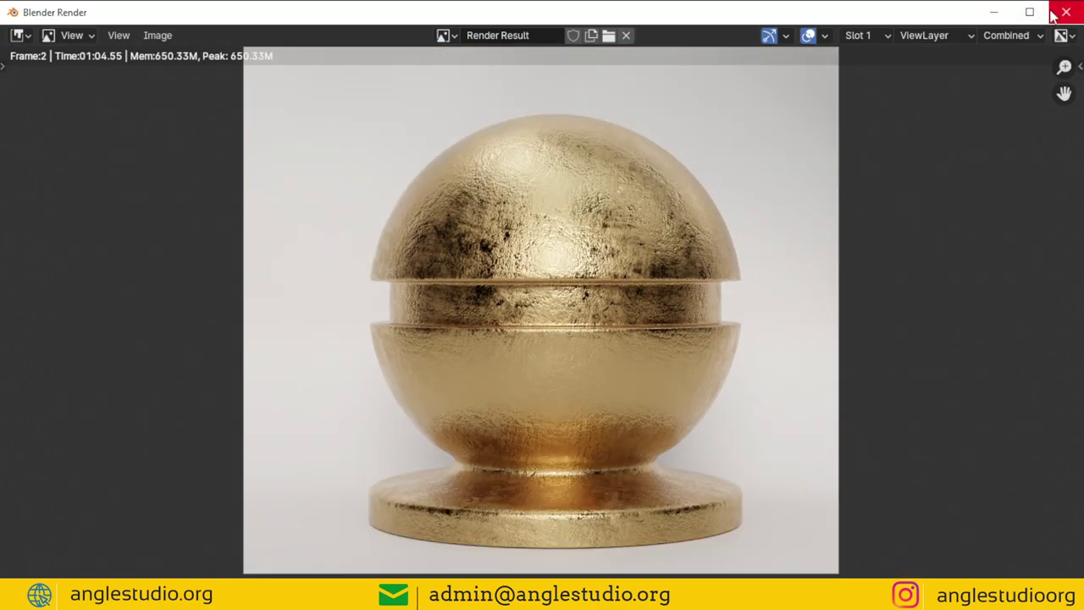
# Switch the render window to the Shader Editor and set Mapping scale to 0.600 on X, Y, Z
pyautogui.click(17, 34)
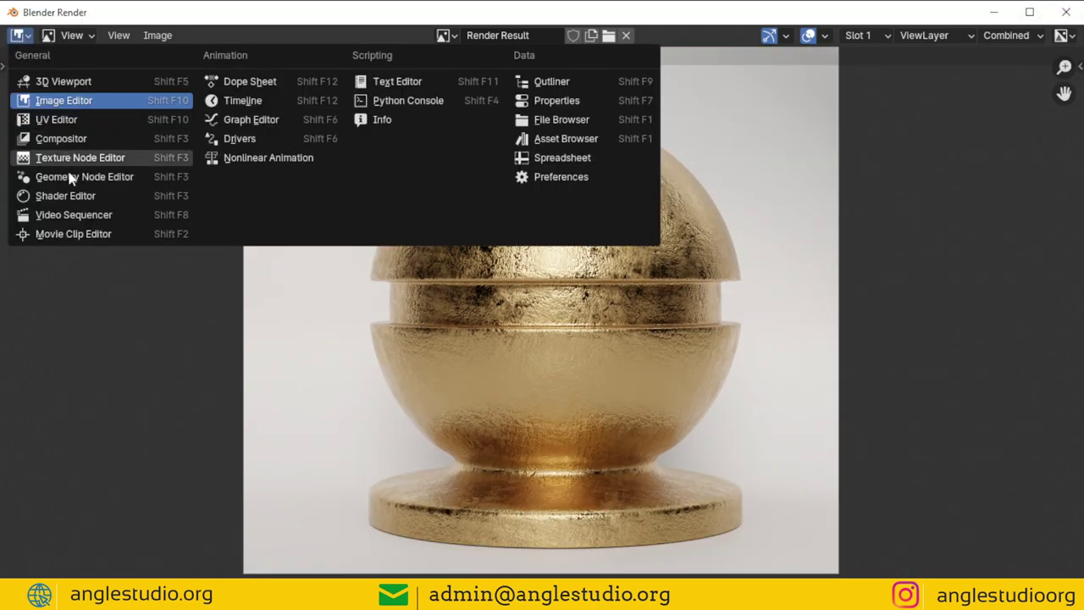
pyautogui.click(85, 196)
pyautogui.moveTo(337, 345); pyautogui.dragTo(678, 302, button='middle')
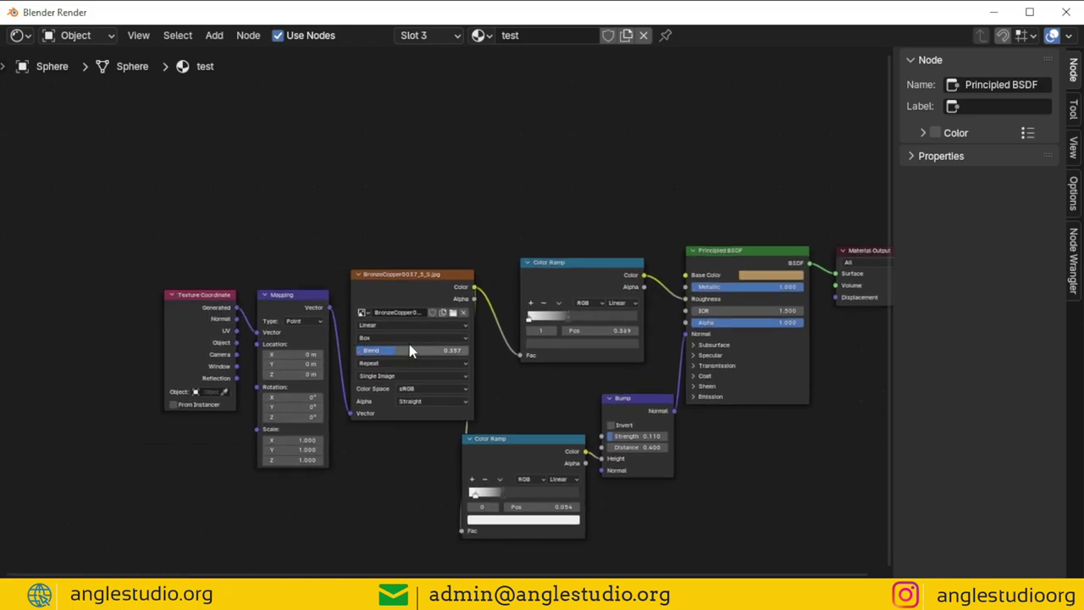
pyautogui.click(374, 340)
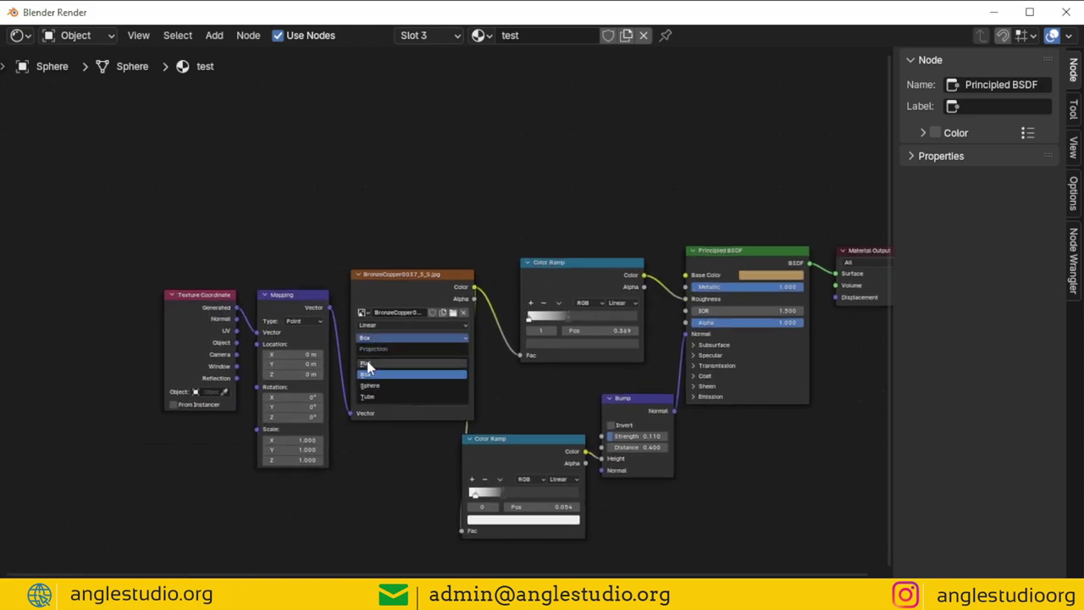
pyautogui.click(306, 440)
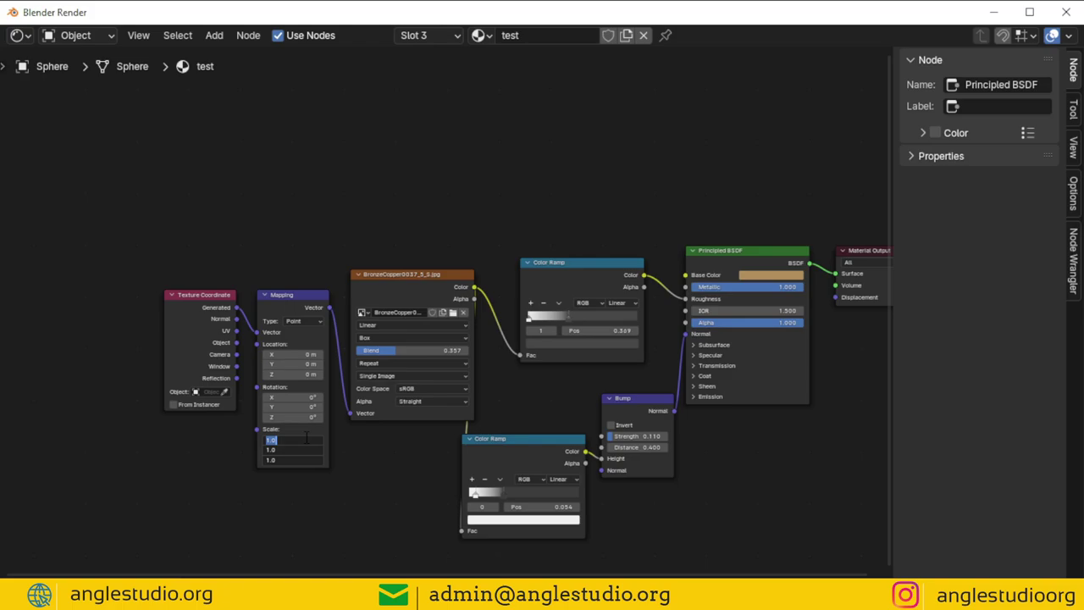
pyautogui.press('BackSpace')
pyautogui.press('Return')
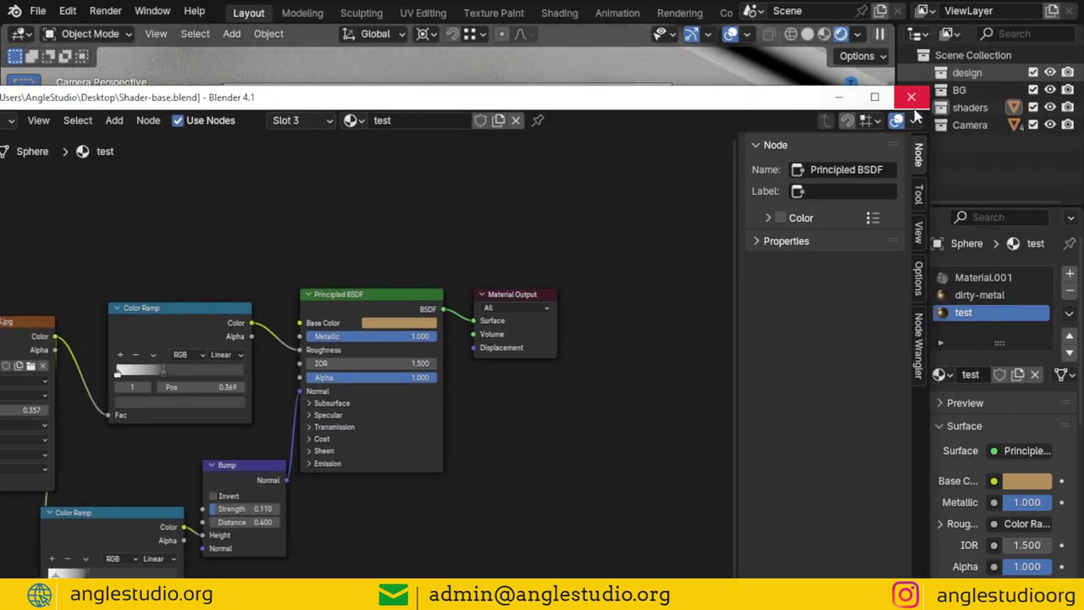
# Close the node window, refresh rendered shading, and set bump strength to 0.080 in the Shader Editor
pyautogui.click(912, 97)
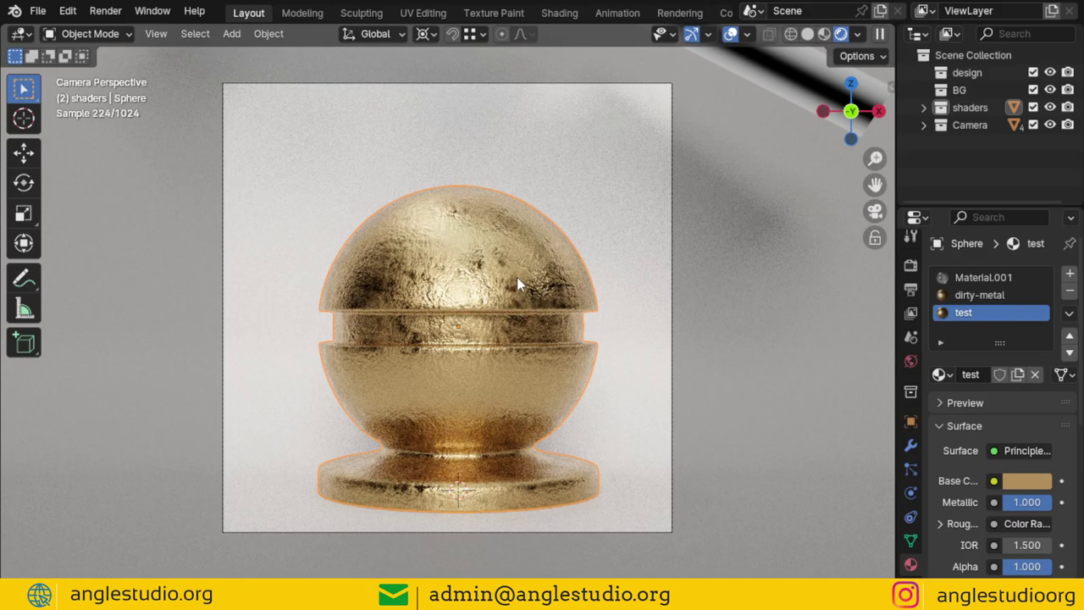
pyautogui.click(809, 35)
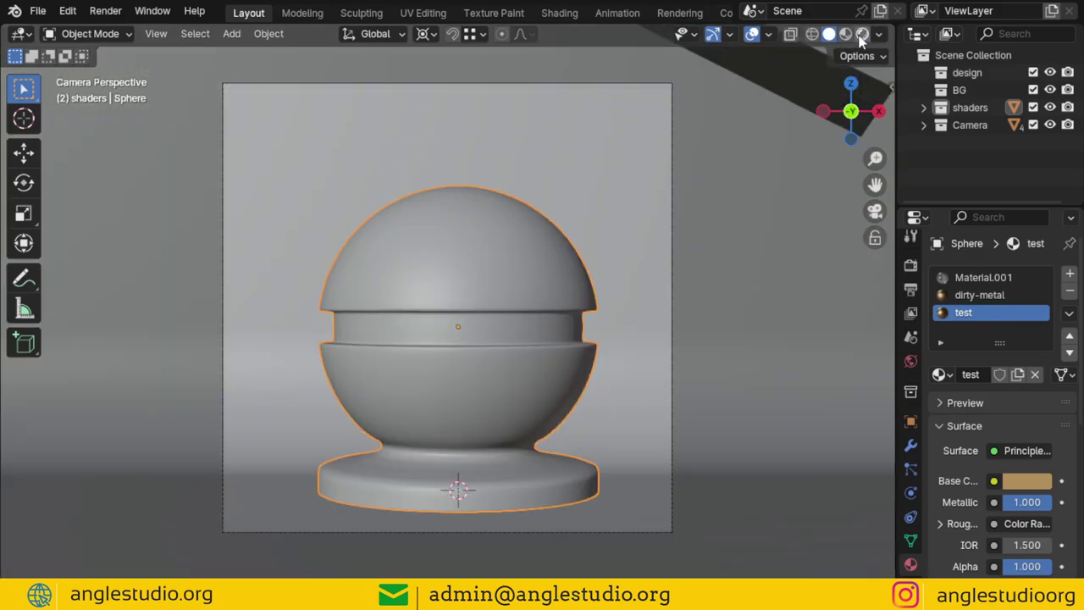
pyautogui.click(862, 35)
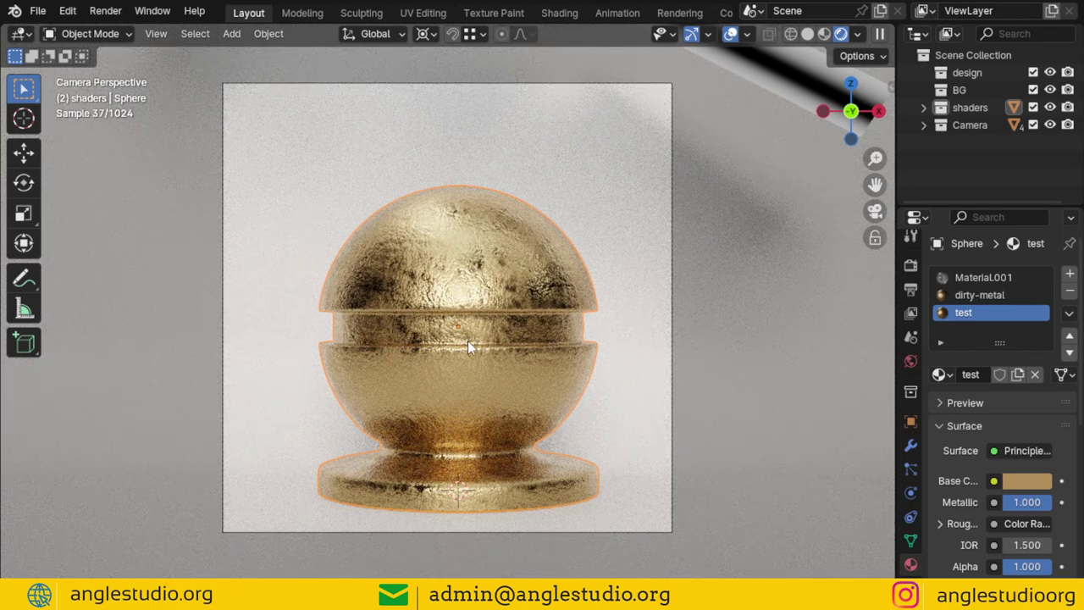
pyautogui.click(20, 33)
pyautogui.click(52, 191)
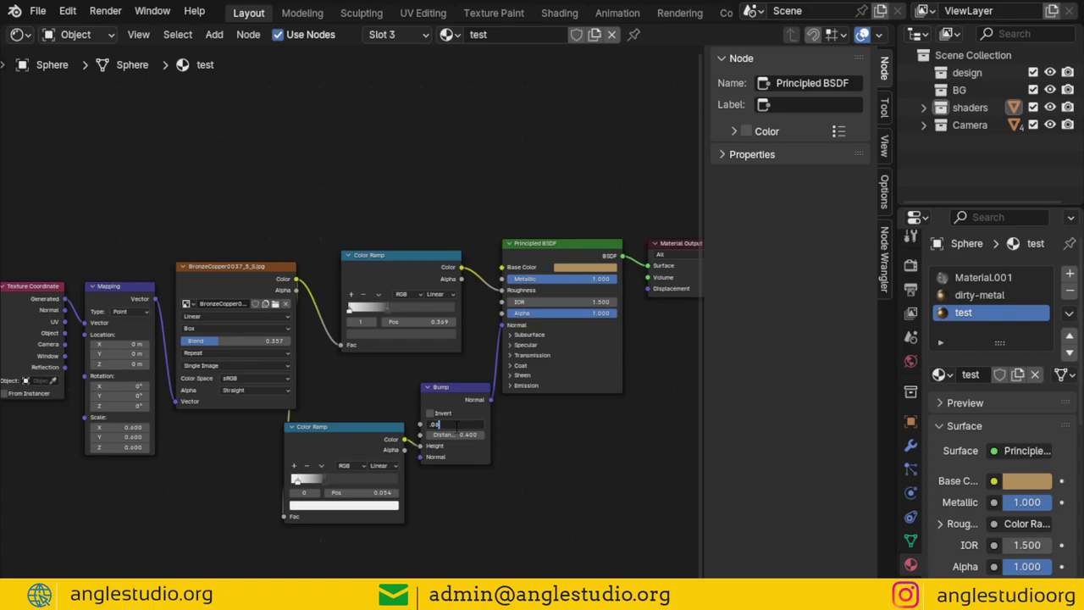
pyautogui.press('Return')
# Brighten the bump Color Ramp stop to 0.311 and return to the rendered 3D view
pyautogui.click(21, 36)
pyautogui.click(346, 483)
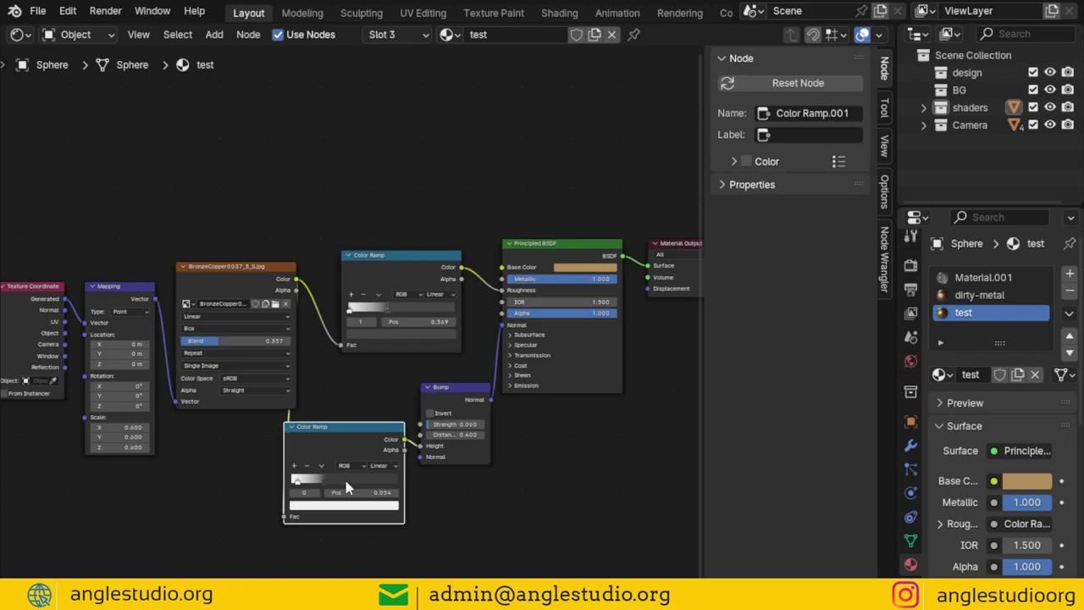
pyautogui.click(363, 507)
pyautogui.click(393, 406)
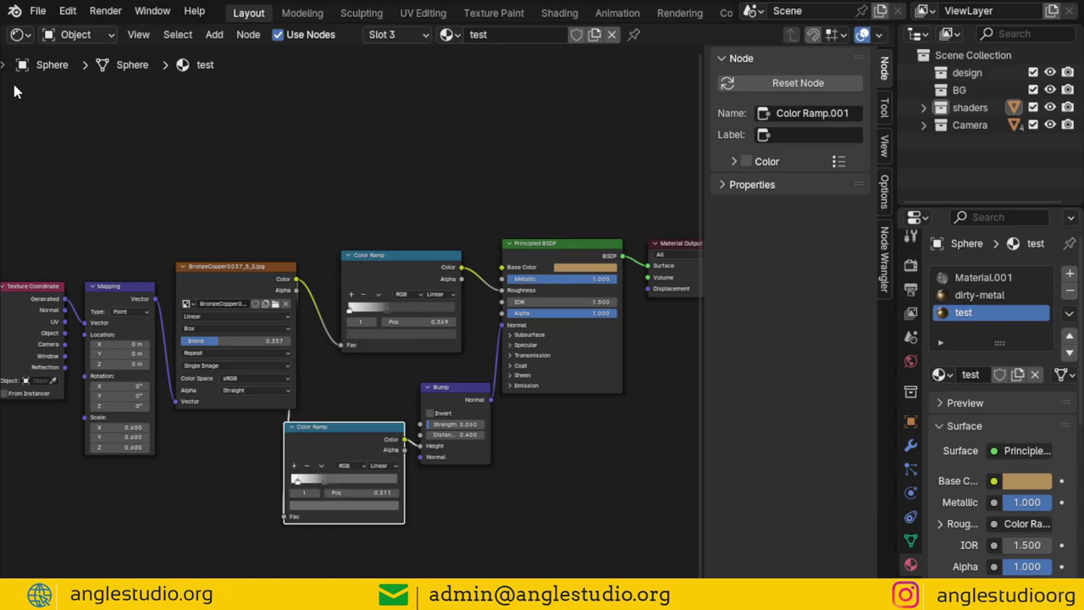
pyautogui.click(19, 34)
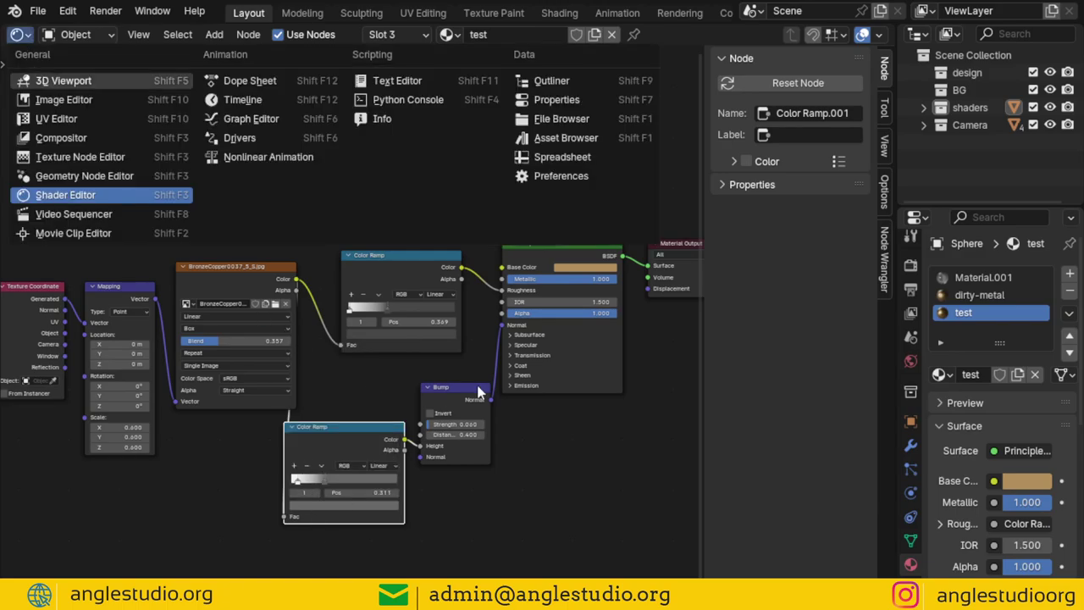
pyautogui.press('Return')
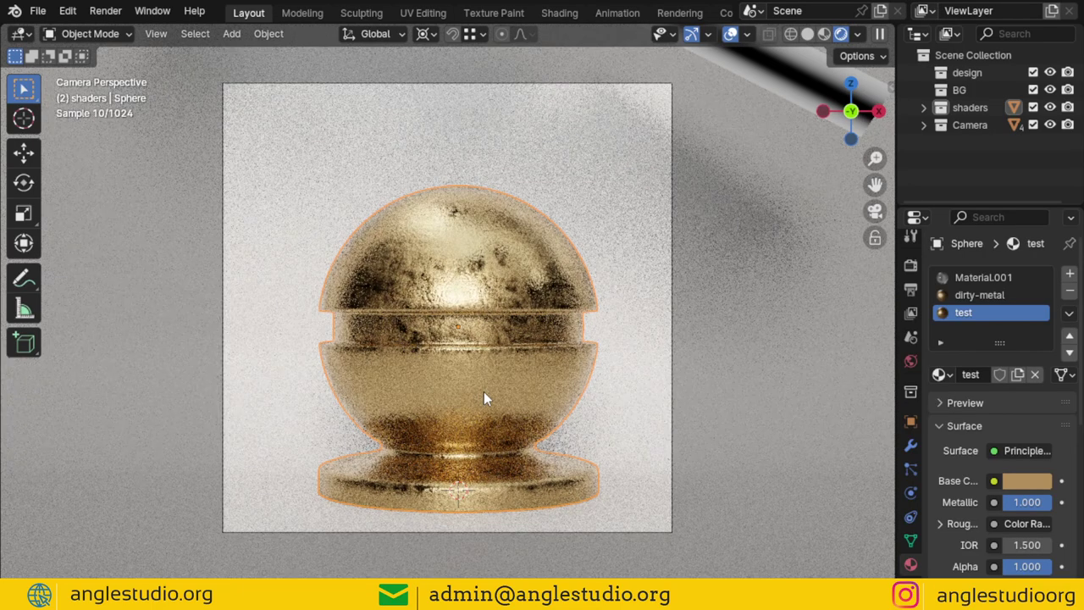